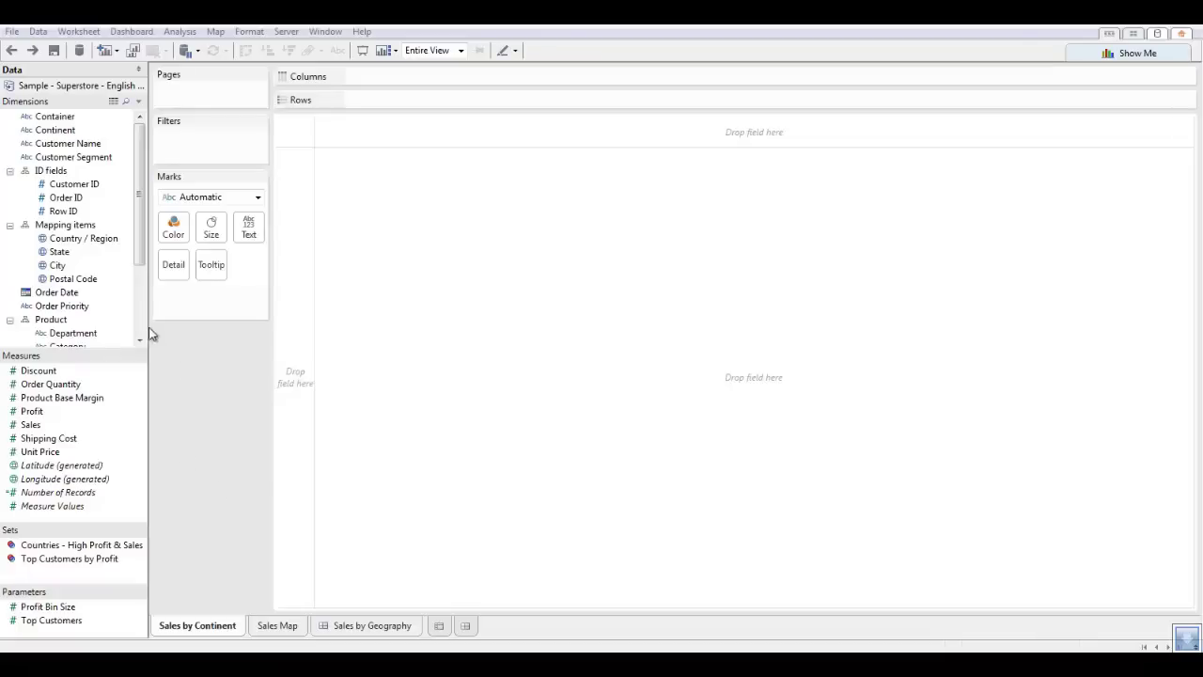
# - Chart SUM(Sales) and SUM(Profit) bars per Country / Region and bring up Show Me
pyautogui.moveTo(117, 239); pyautogui.dragTo(393, 81)
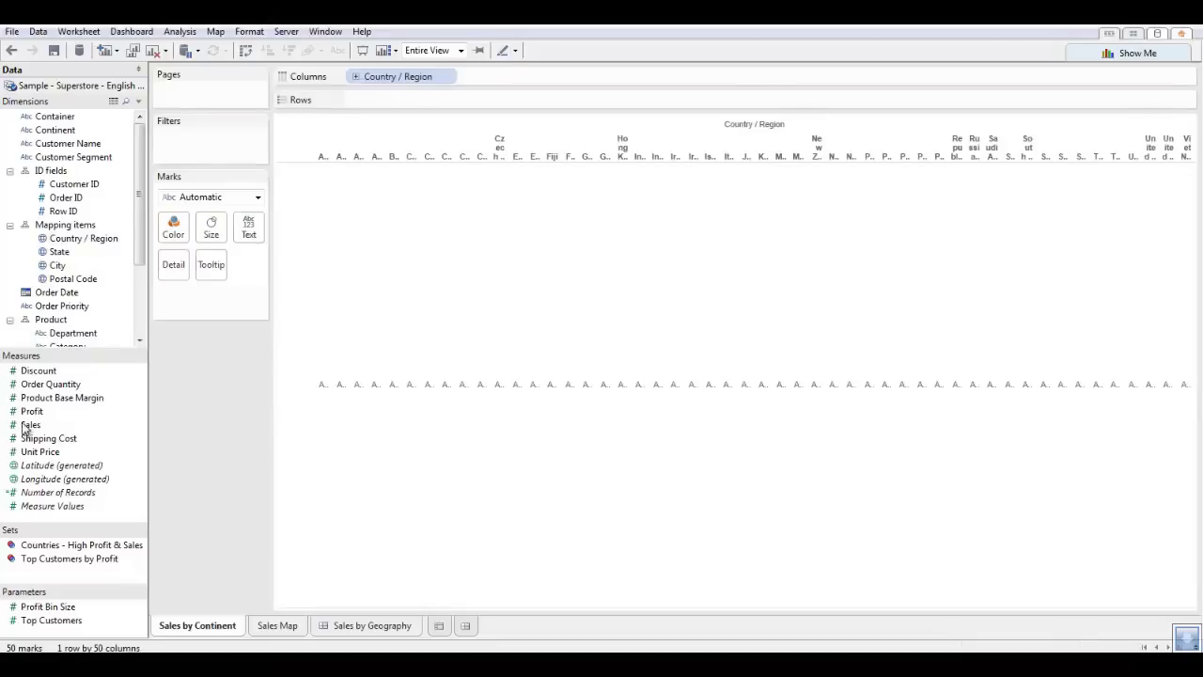
pyautogui.moveTo(25, 428); pyautogui.dragTo(374, 99)
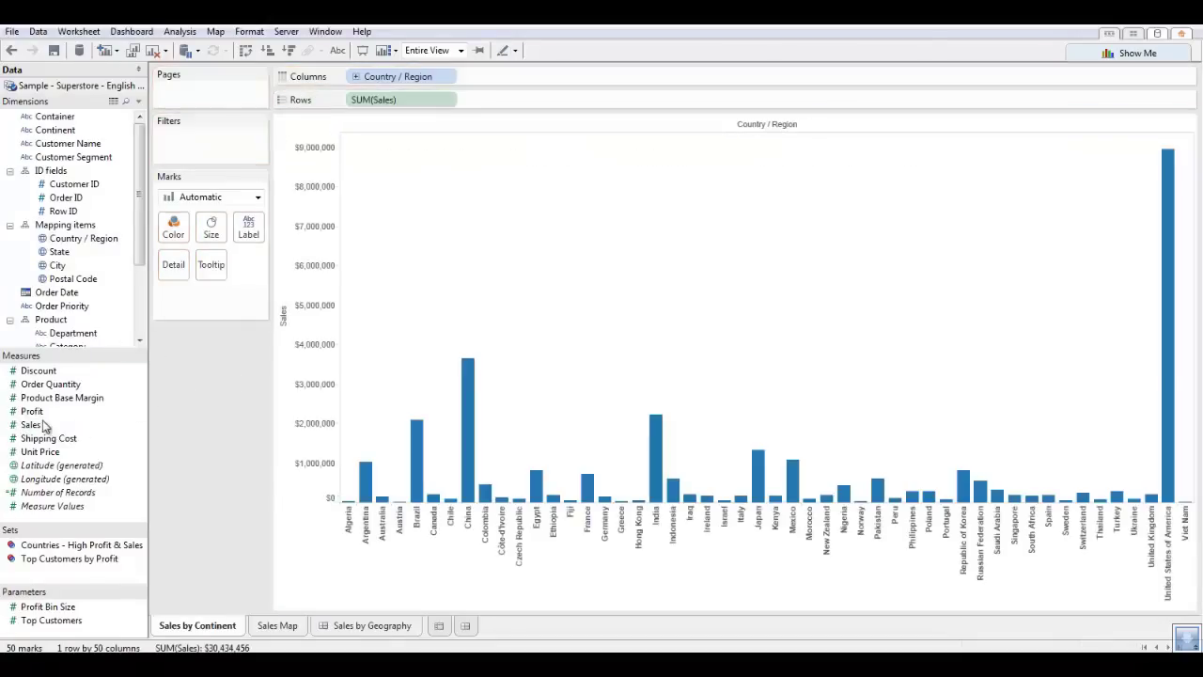
pyautogui.moveTo(31, 411); pyautogui.dragTo(506, 101)
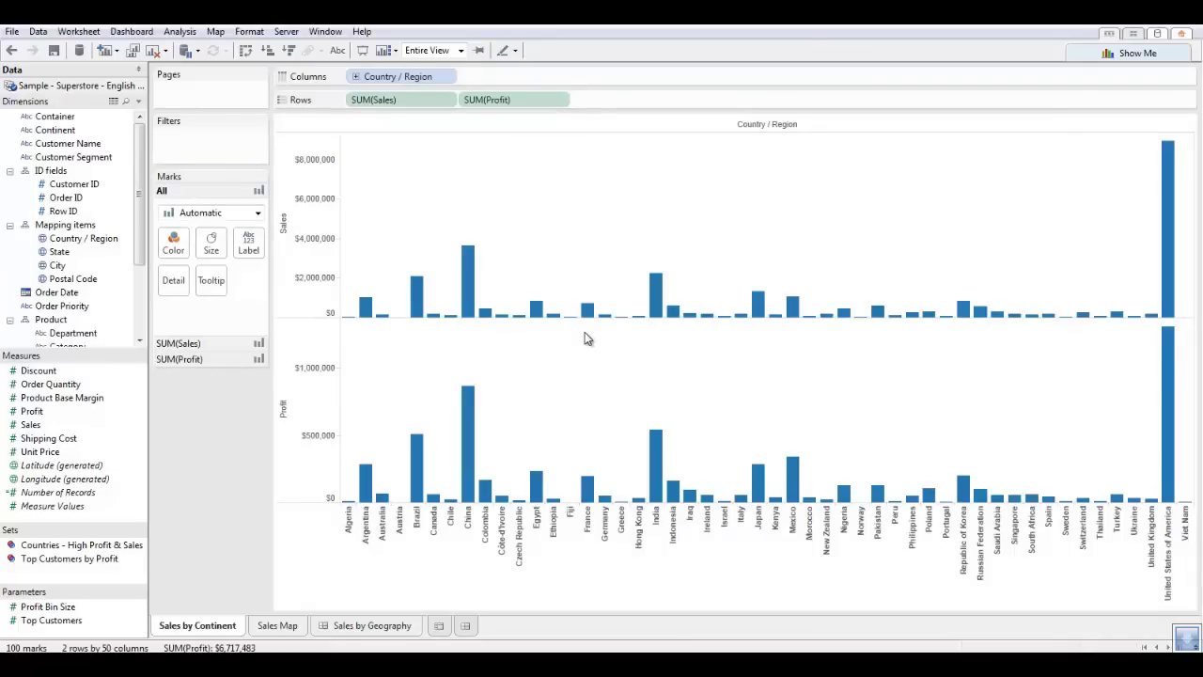
pyautogui.click(1138, 53)
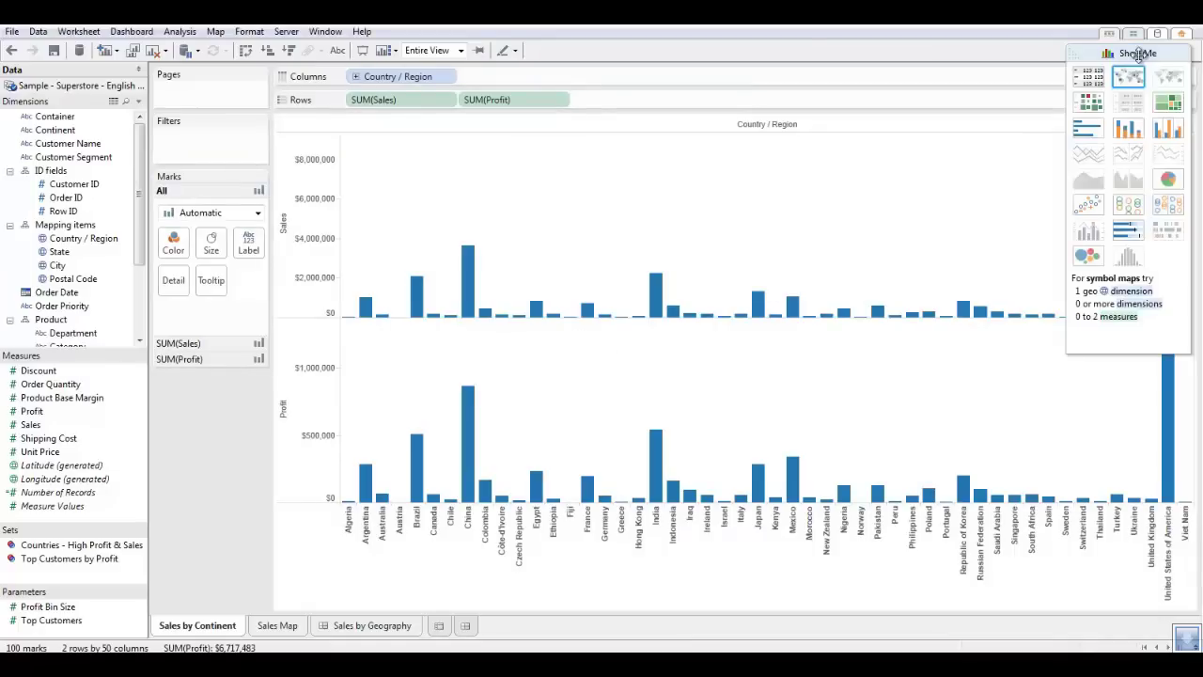
# - Switch the bars to a treemap of 50 countries sized by Profit and shaded by Sales, then undo once
pyautogui.click(1167, 105)
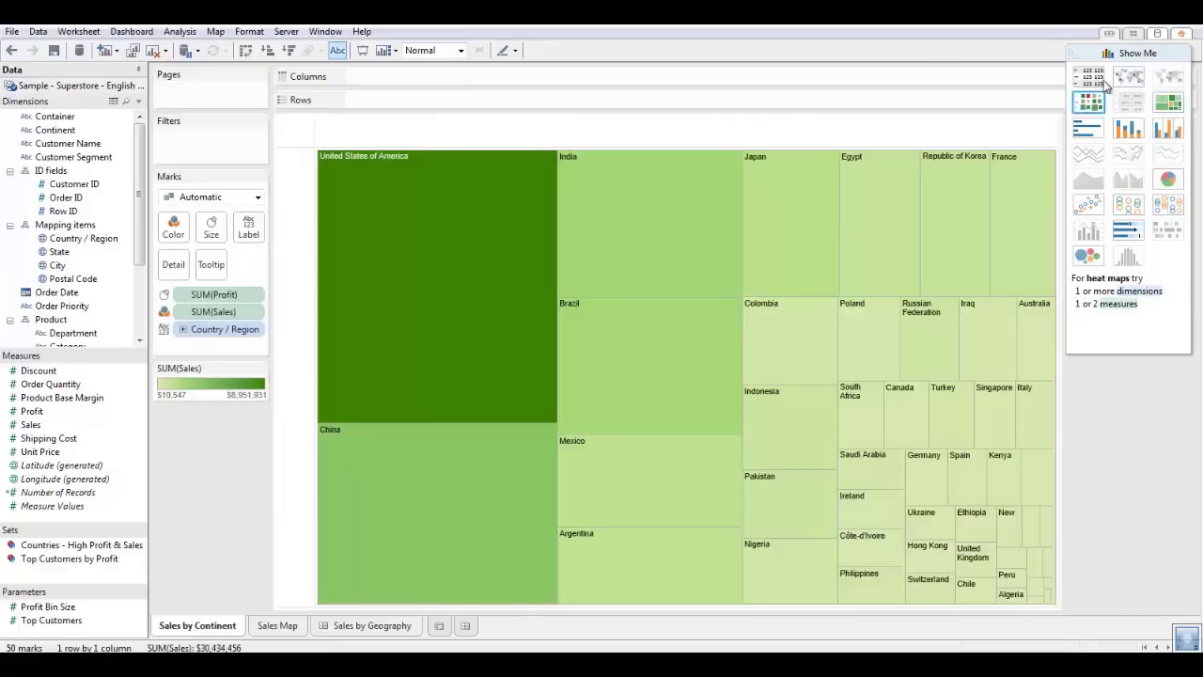
pyautogui.click(1137, 54)
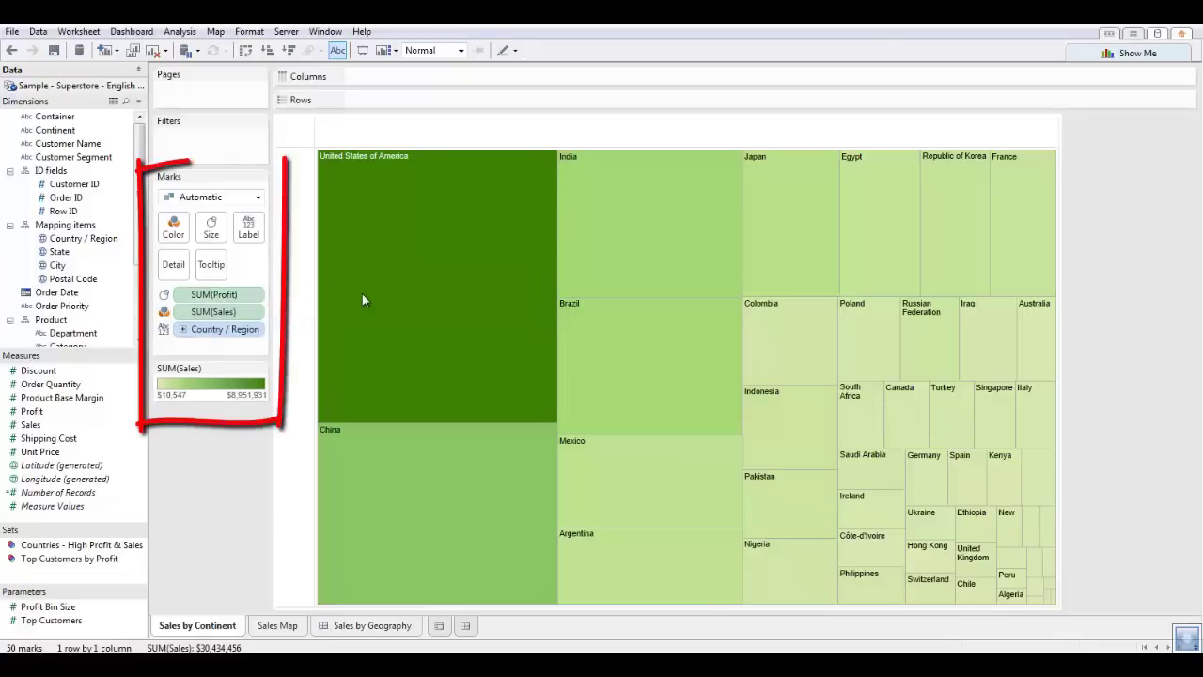
pyautogui.moveTo(364, 298)
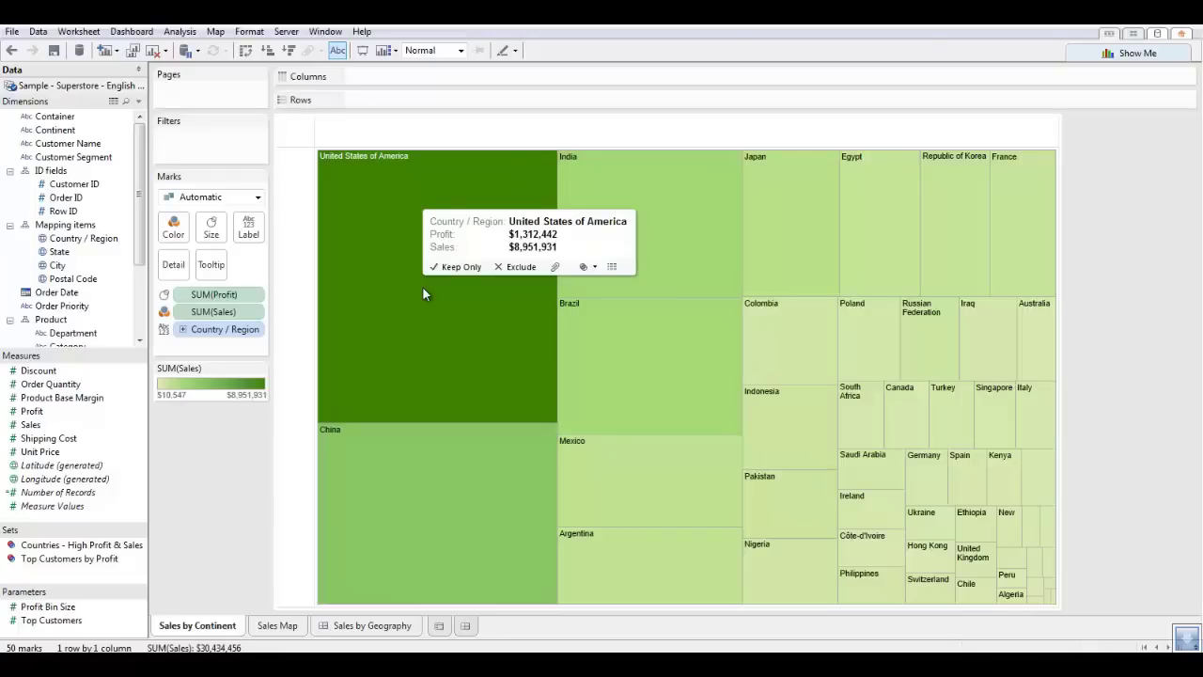
pyautogui.hotkey('ctrl', 'z')
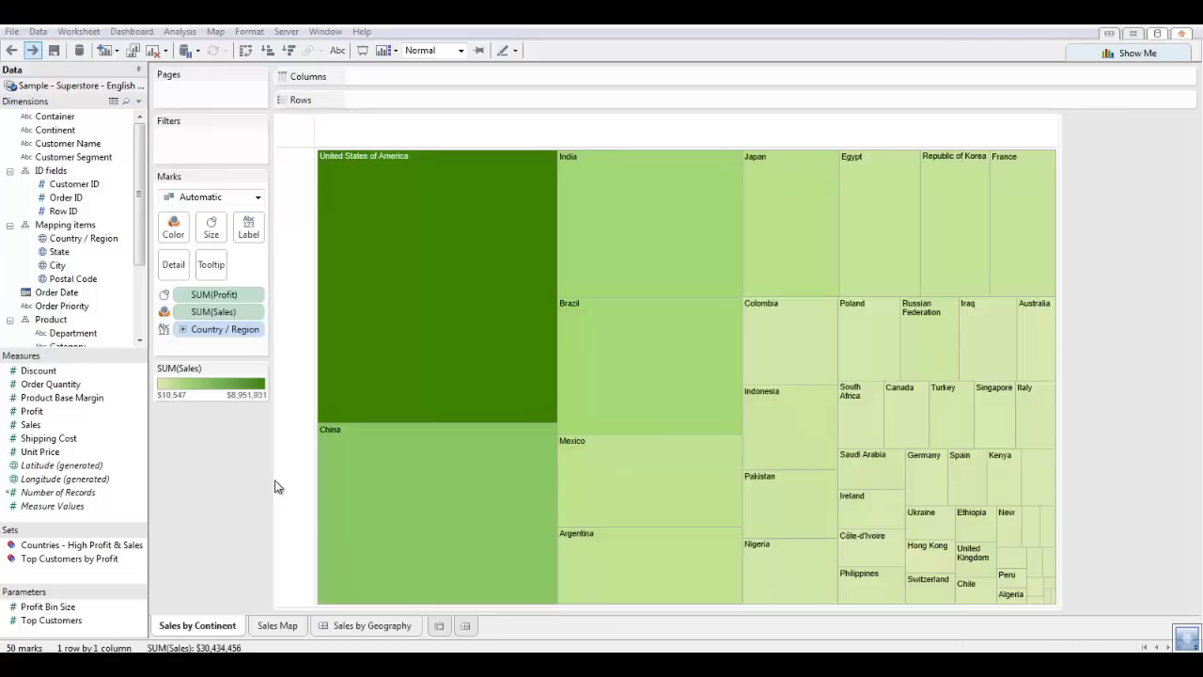
# - Put Continent on Rows, set Fit Width, and sort continents by sales descending
pyautogui.moveTo(55, 130); pyautogui.dragTo(376, 119)
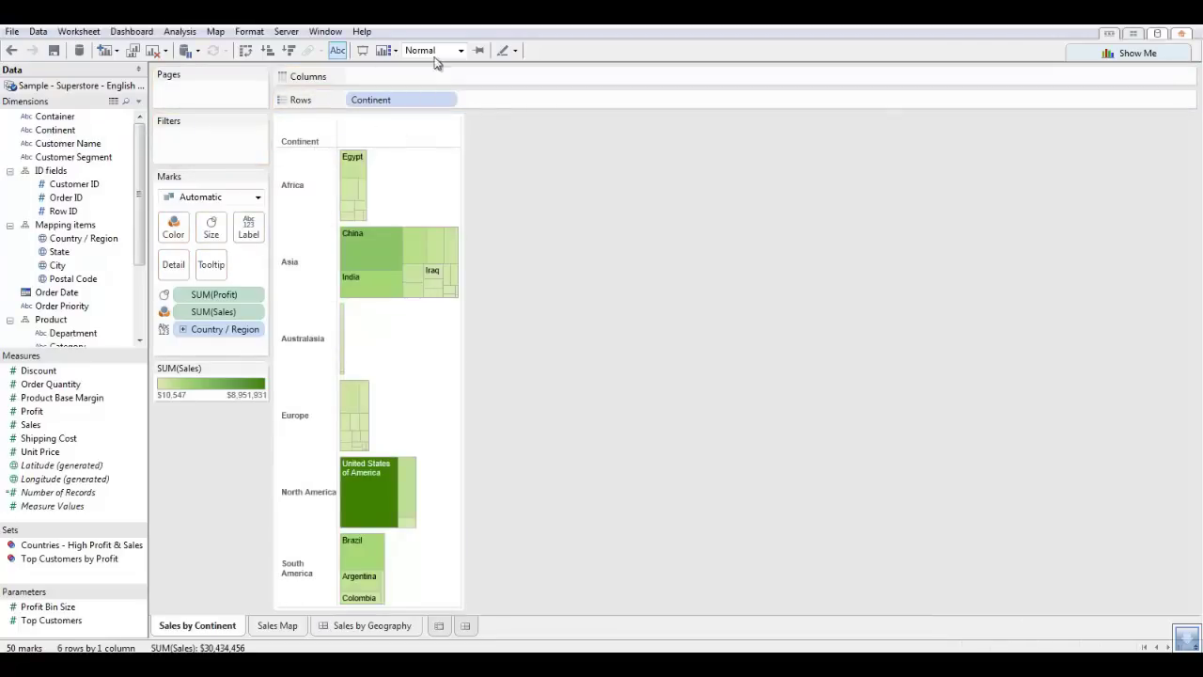
pyautogui.click(461, 51)
pyautogui.click(425, 68)
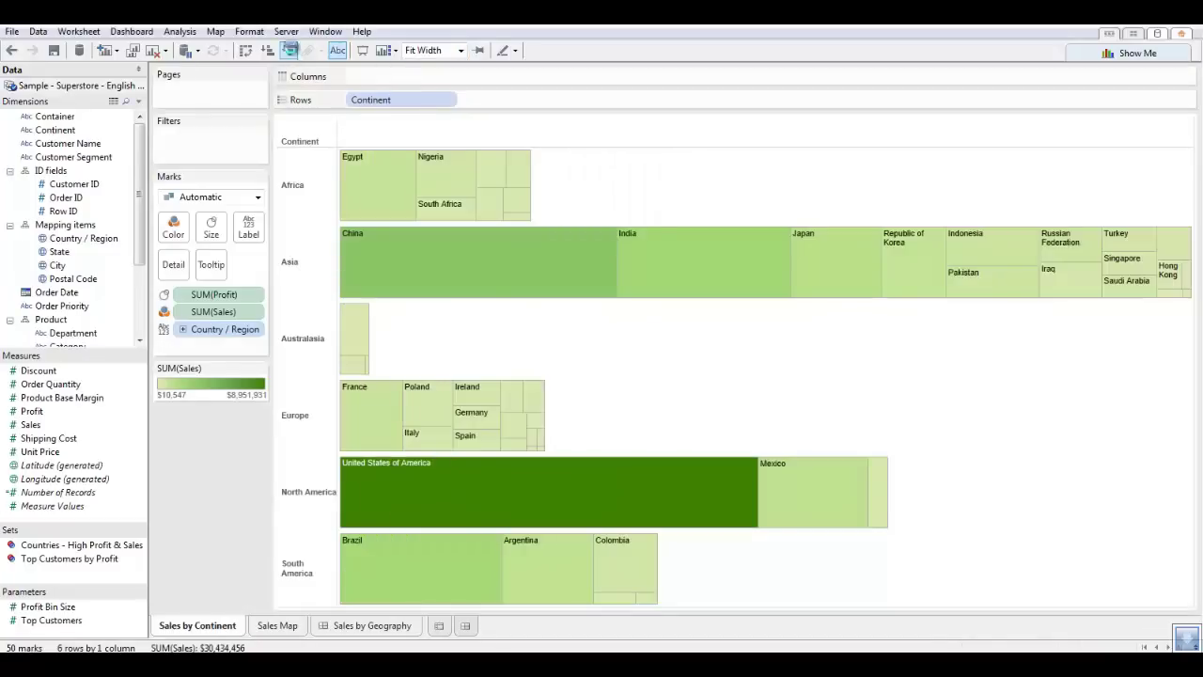
pyautogui.click(289, 50)
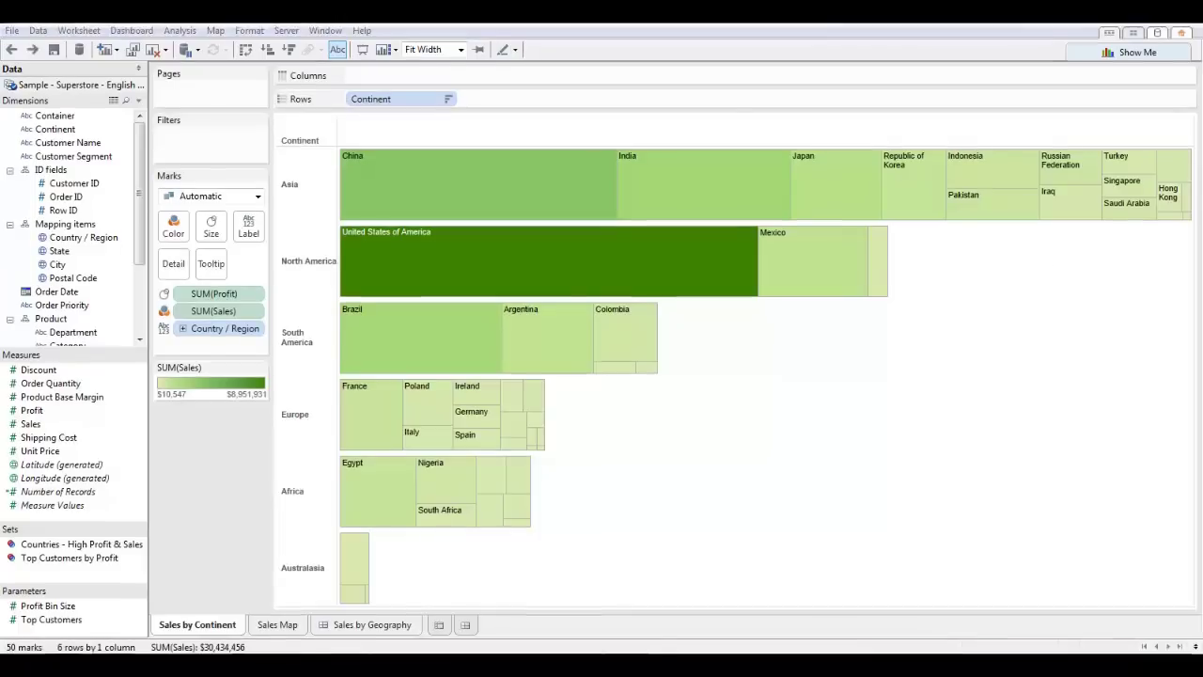
pyautogui.moveTo(344, 488)
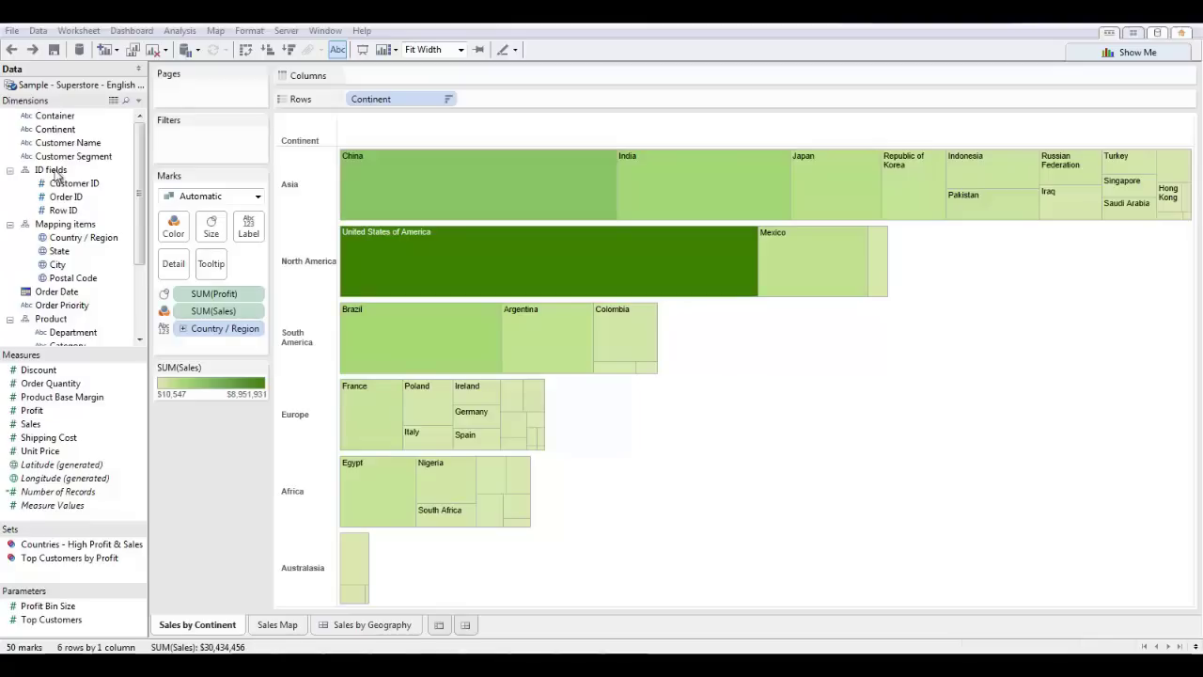
# - Put Continent and Country / Region on Color, sorting the country shades descending
pyautogui.click(52, 131)
pyautogui.moveTo(67, 155); pyautogui.dragTo(174, 230)
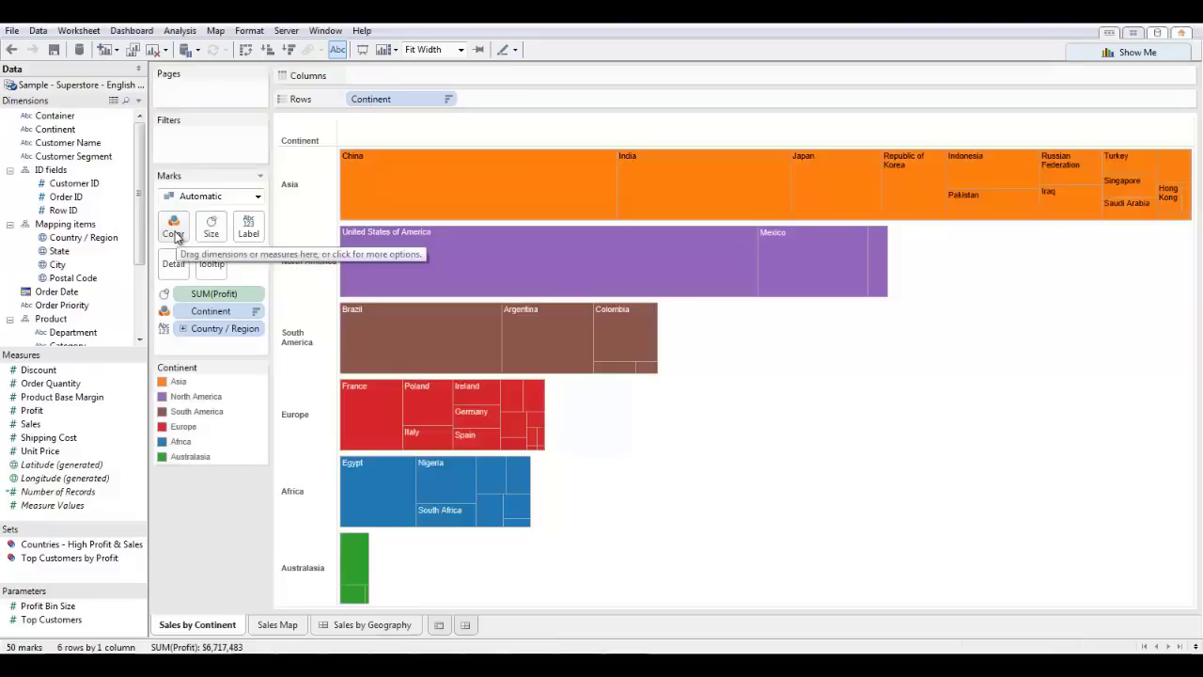
pyautogui.click(91, 240)
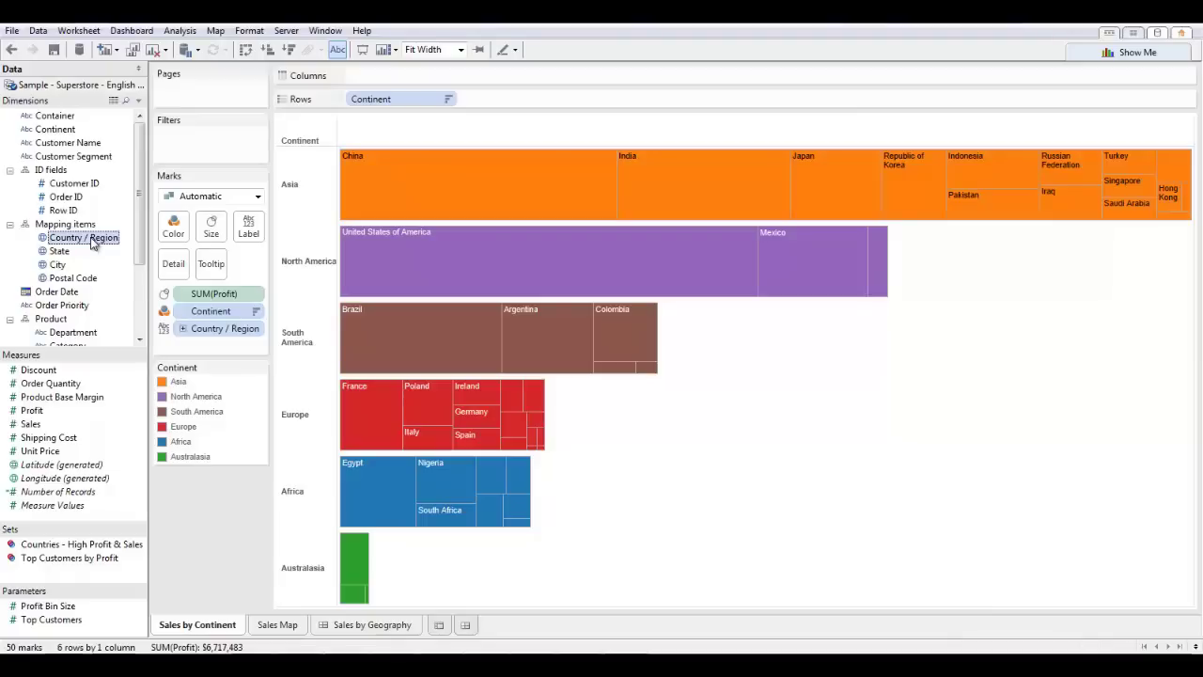
pyautogui.moveTo(91, 239); pyautogui.dragTo(173, 227)
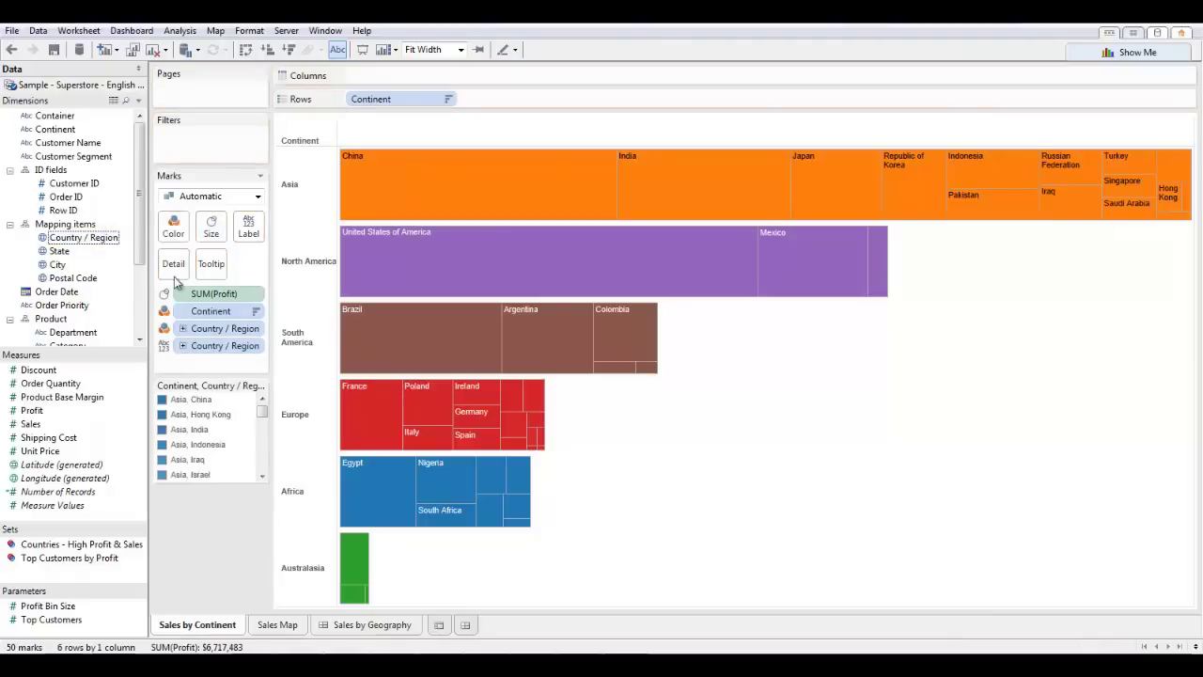
pyautogui.click(233, 328)
pyautogui.click(288, 49)
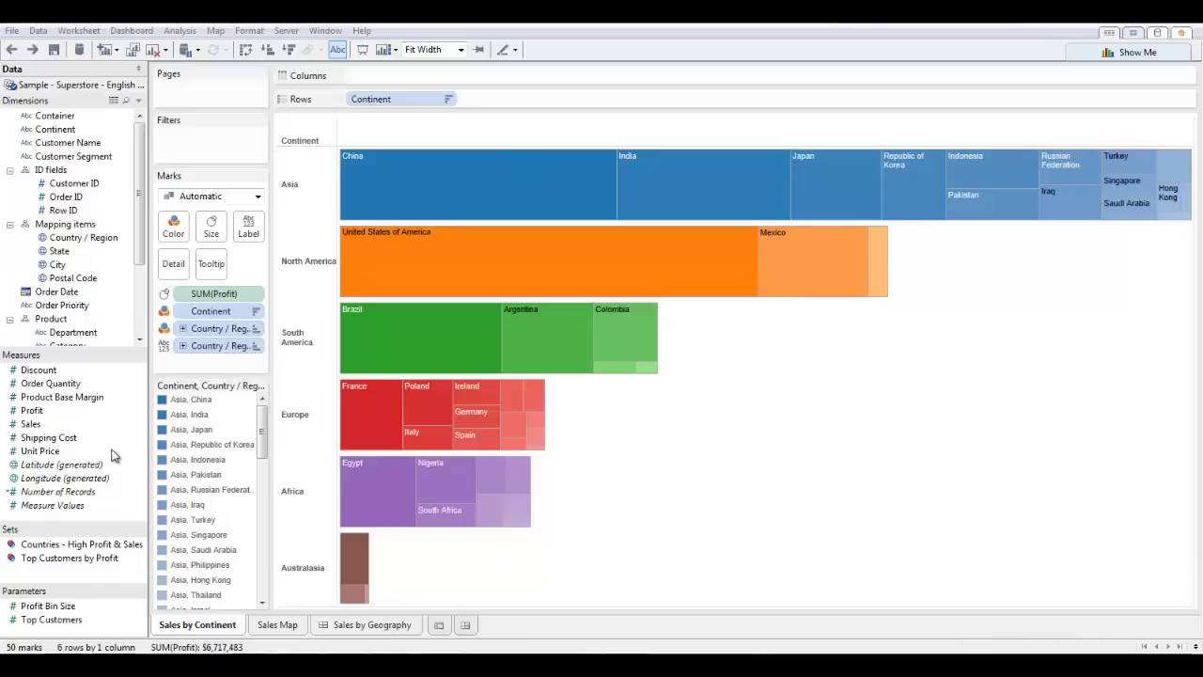
# - Add Sales to the treemap labels and make the country name bold at size 10
pyautogui.moveTo(31, 424); pyautogui.dragTo(253, 238)
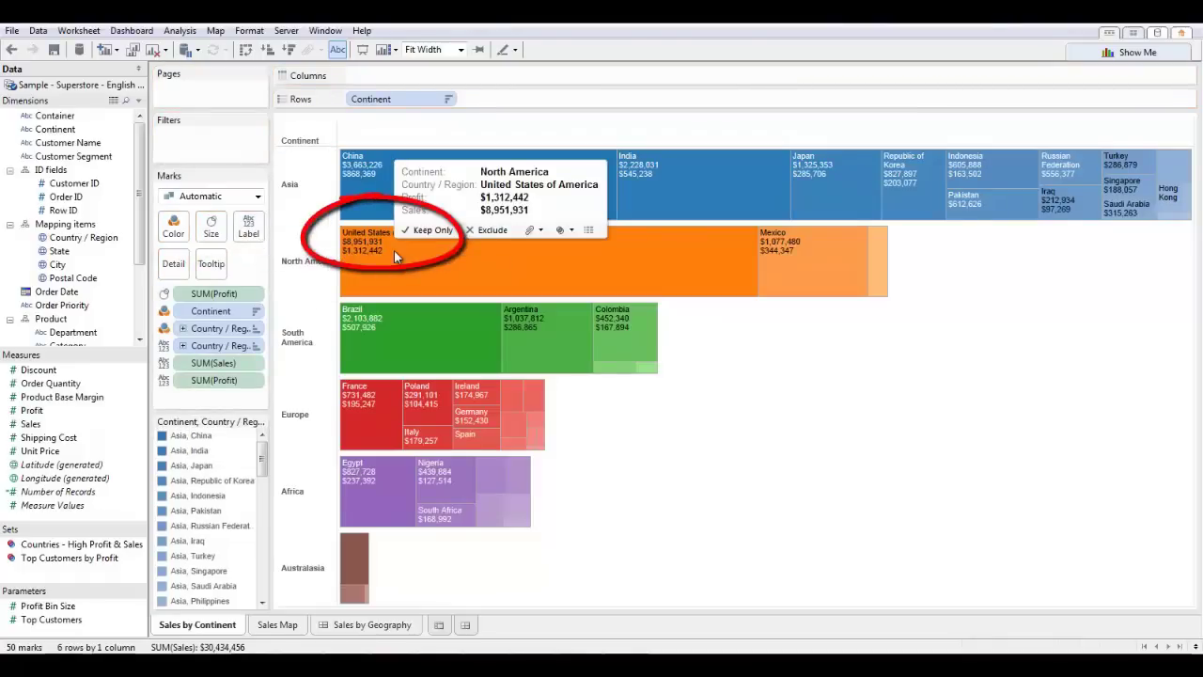
pyautogui.click(249, 228)
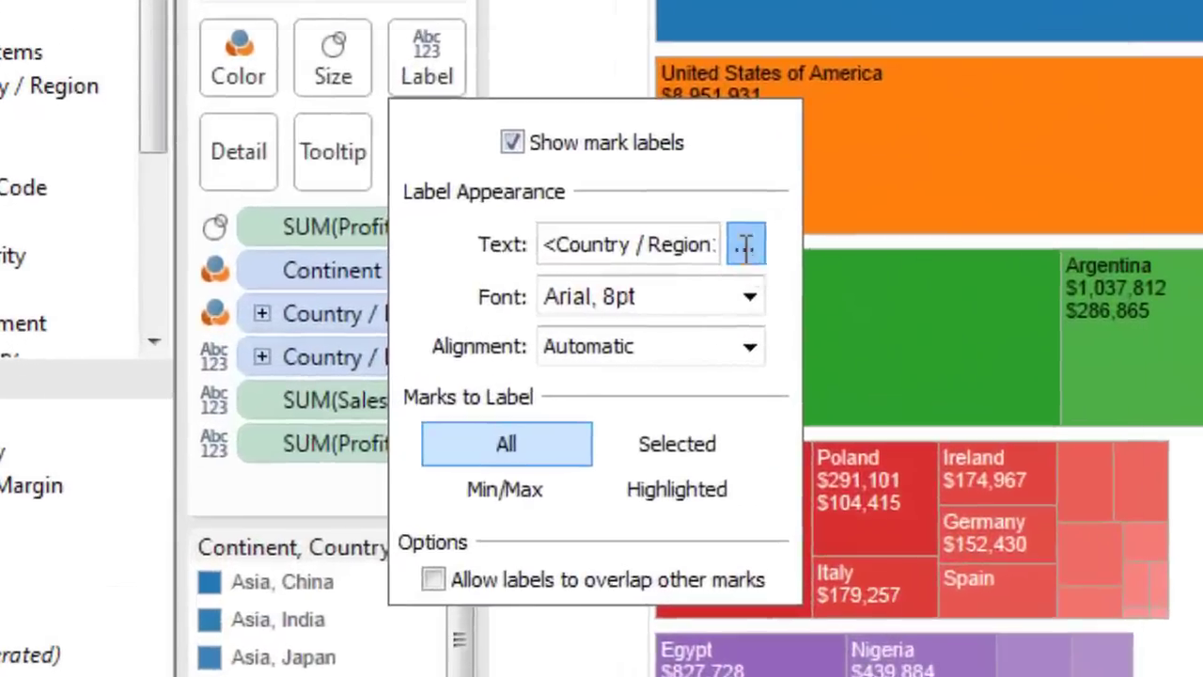
pyautogui.click(583, 268)
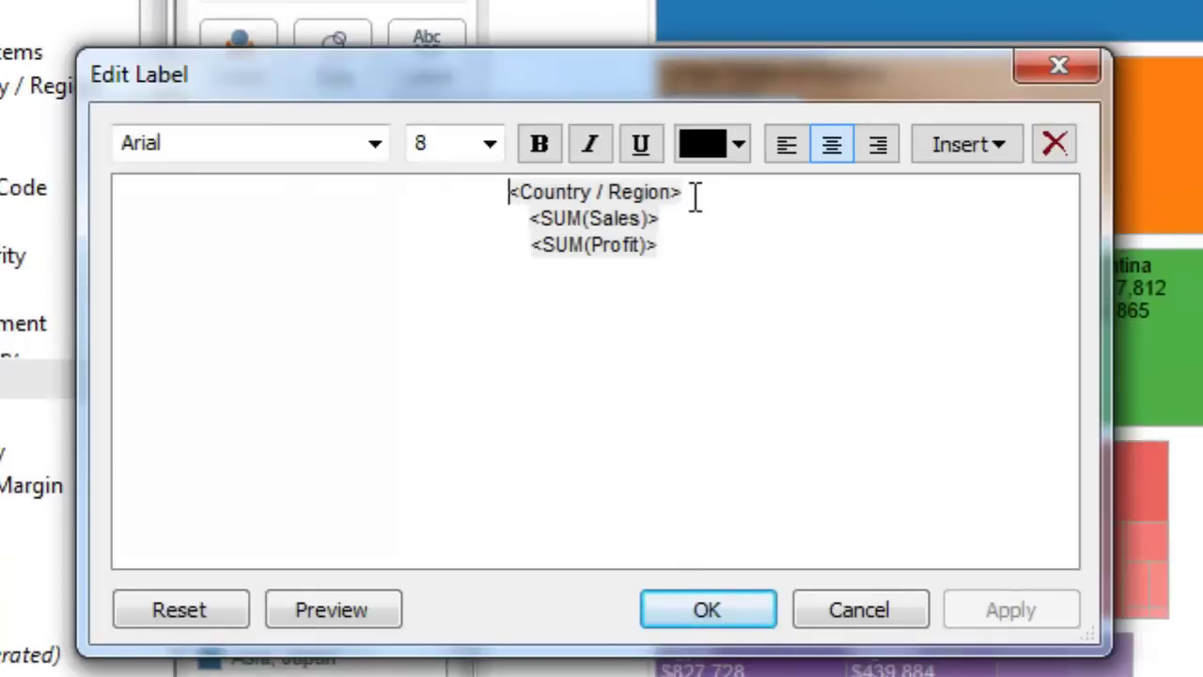
pyautogui.moveTo(694, 193); pyautogui.dragTo(488, 214)
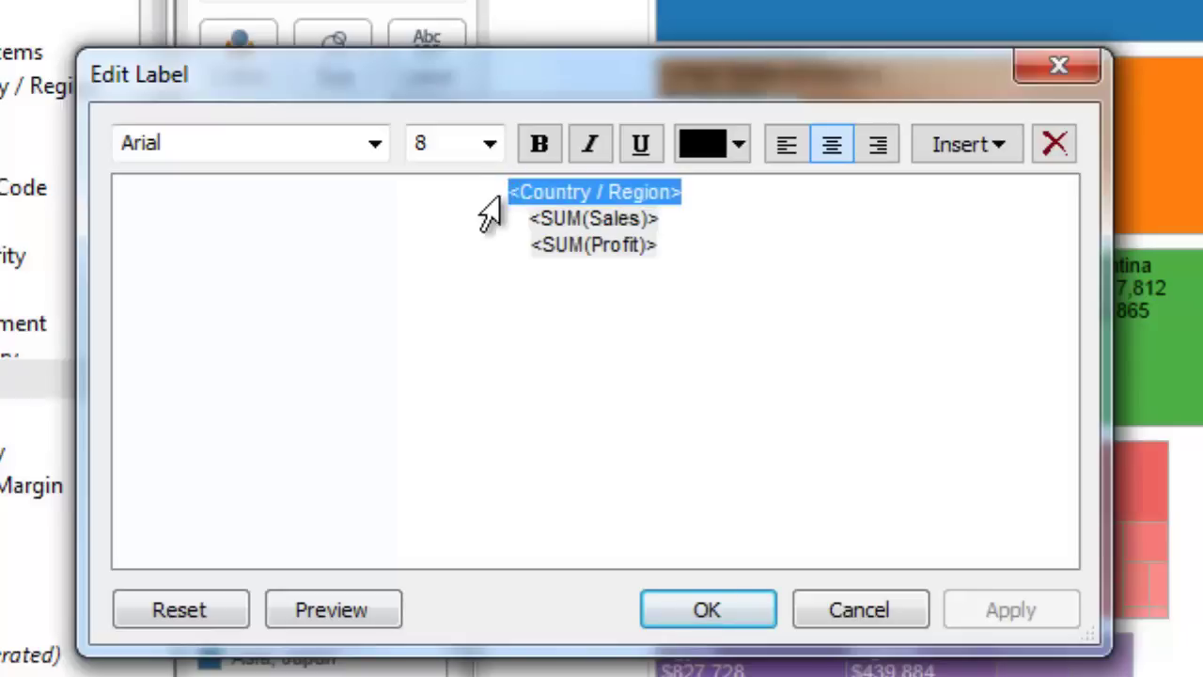
pyautogui.click(538, 143)
pyautogui.click(492, 145)
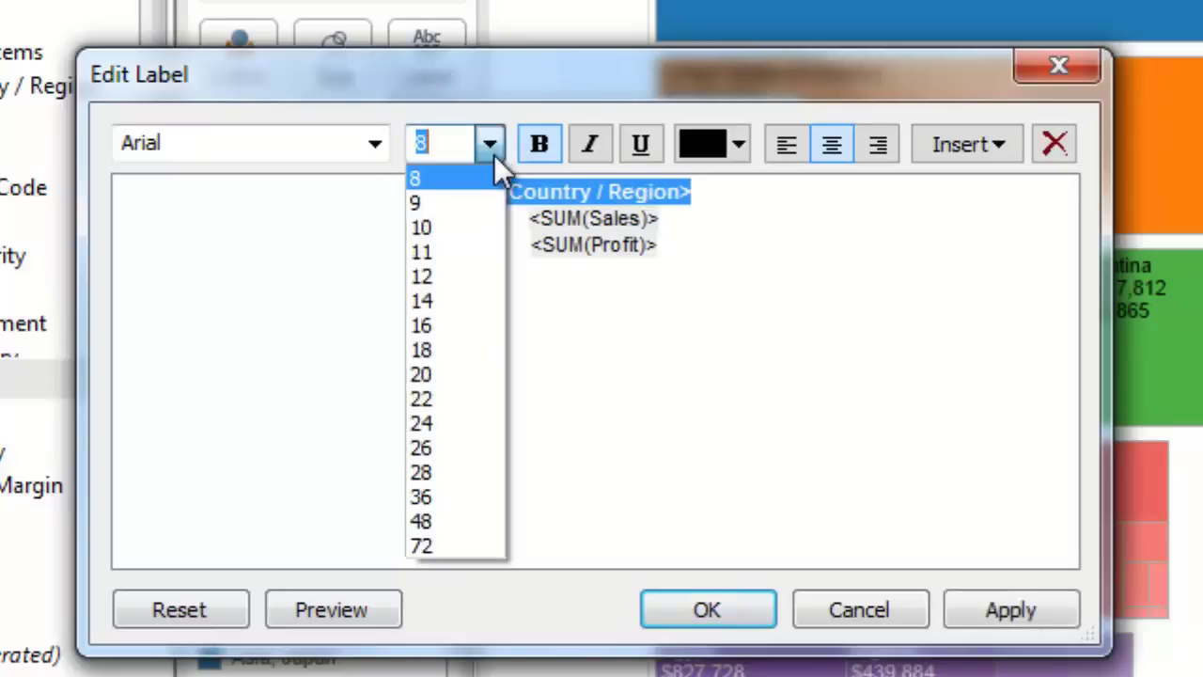
pyautogui.click(454, 229)
pyautogui.click(723, 261)
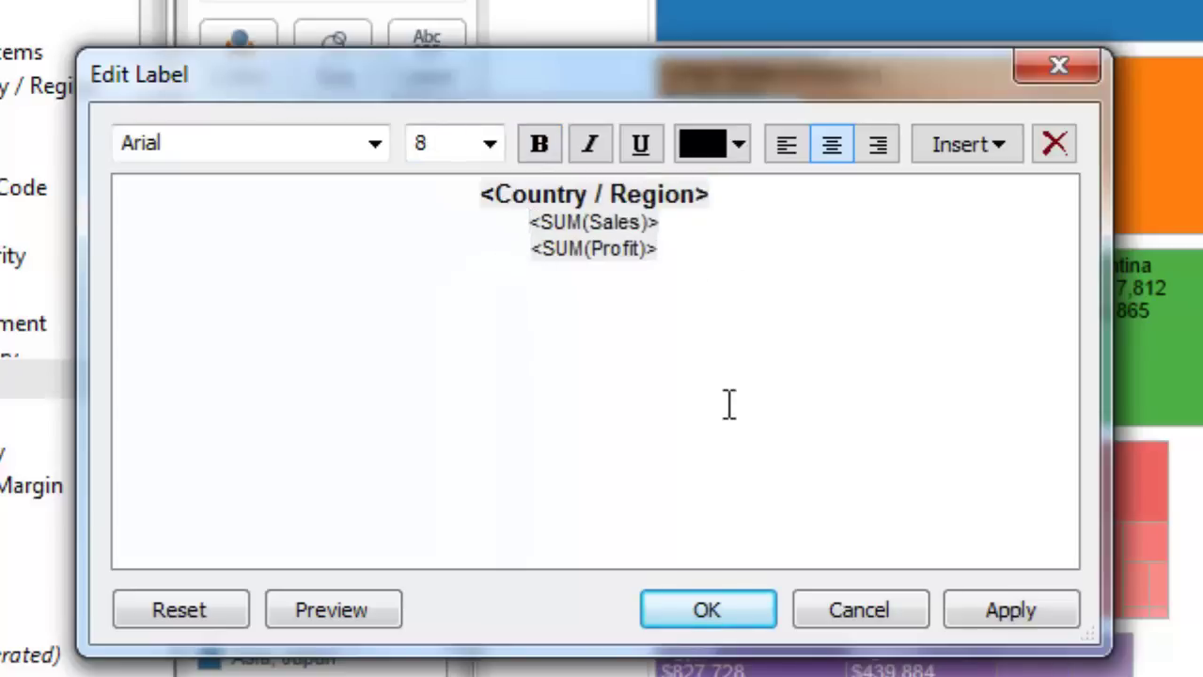
# - Prefix the label values with 'Sales:' and 'Profit:' and apply the label
pyautogui.write('Sales:')
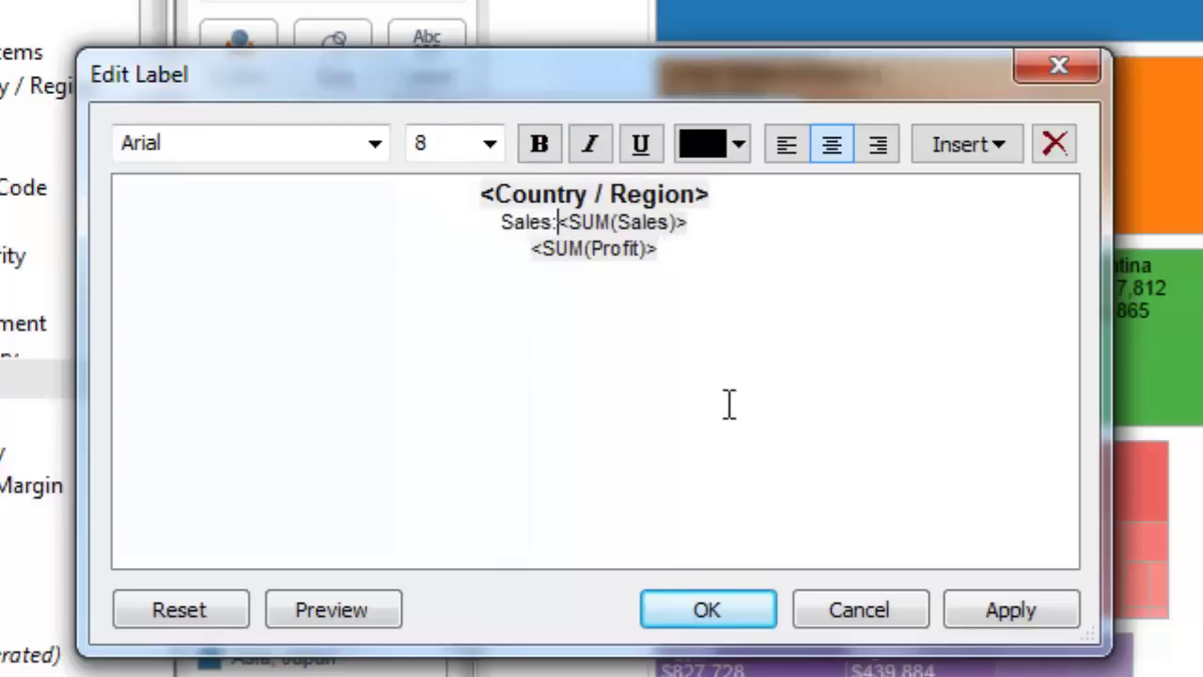
pyautogui.click(536, 249)
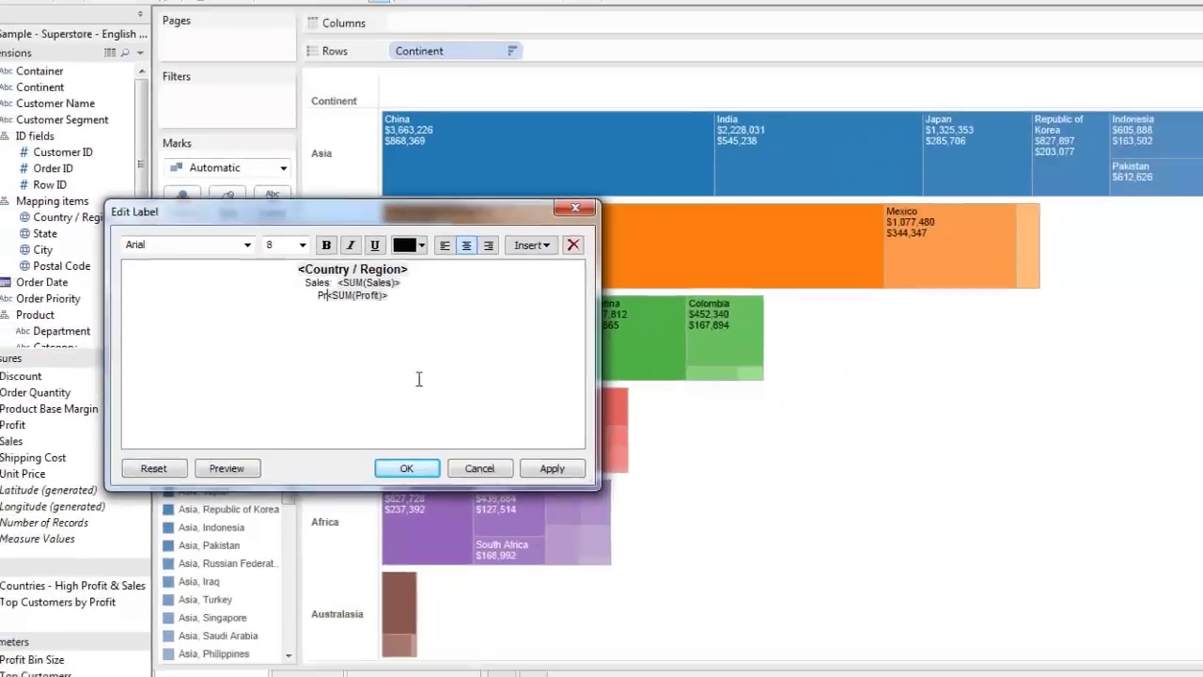
pyautogui.write('Profit:')
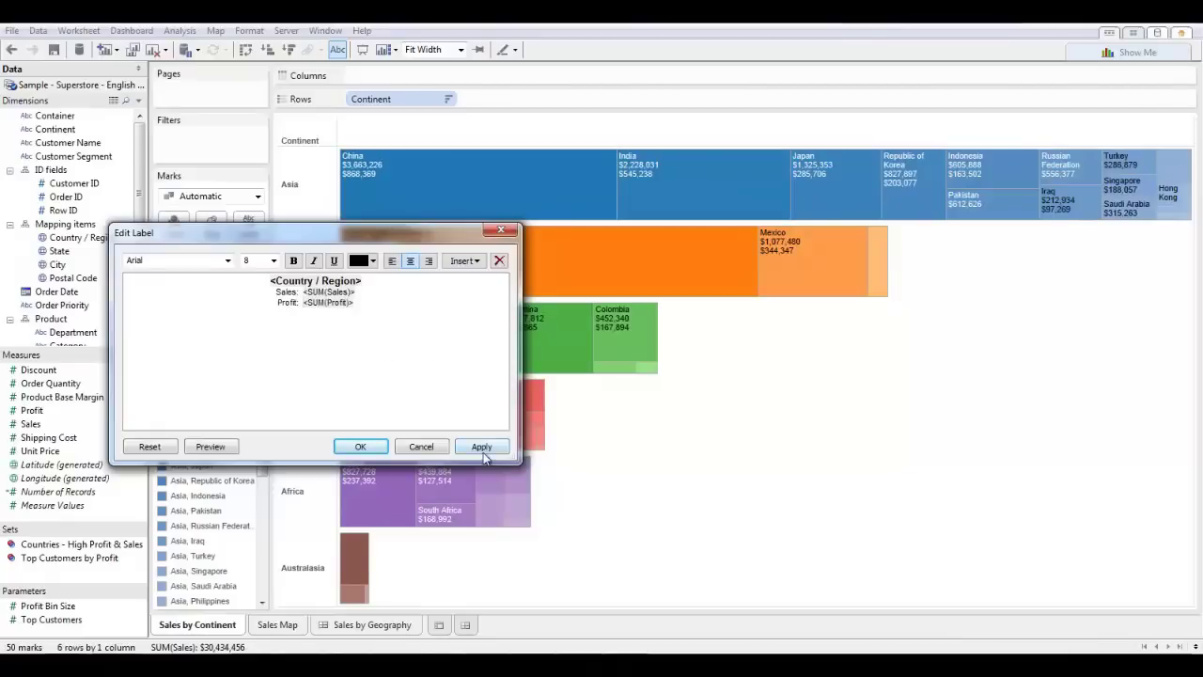
pyautogui.click(355, 447)
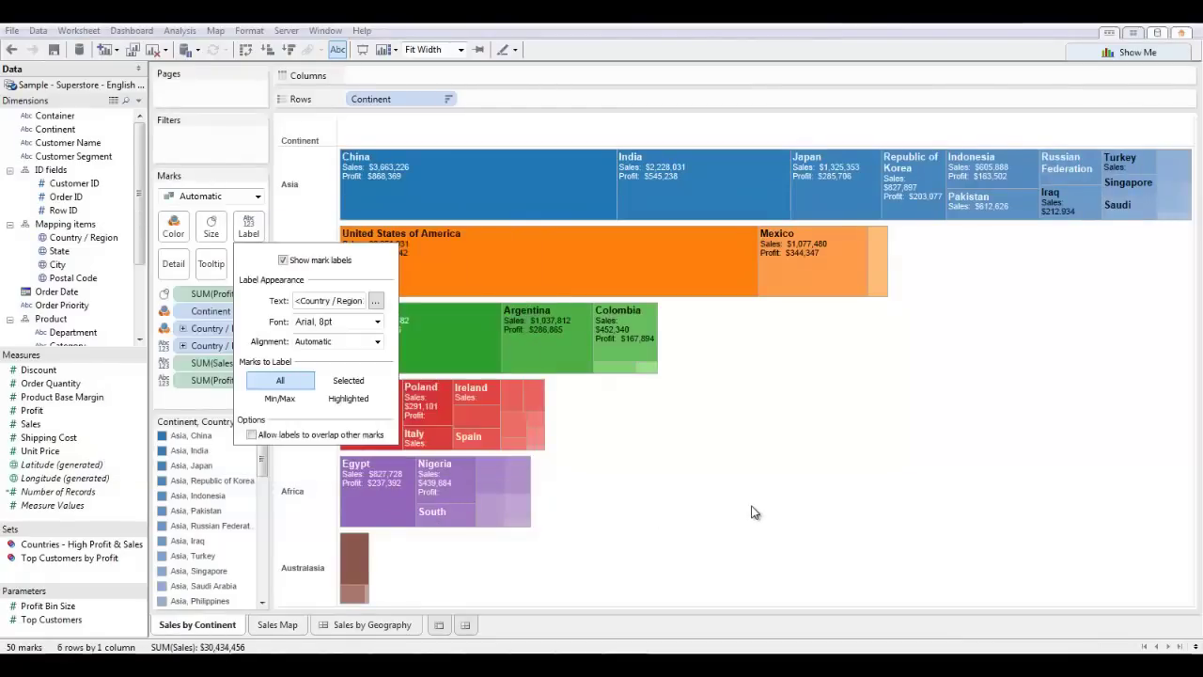
pyautogui.click(747, 503)
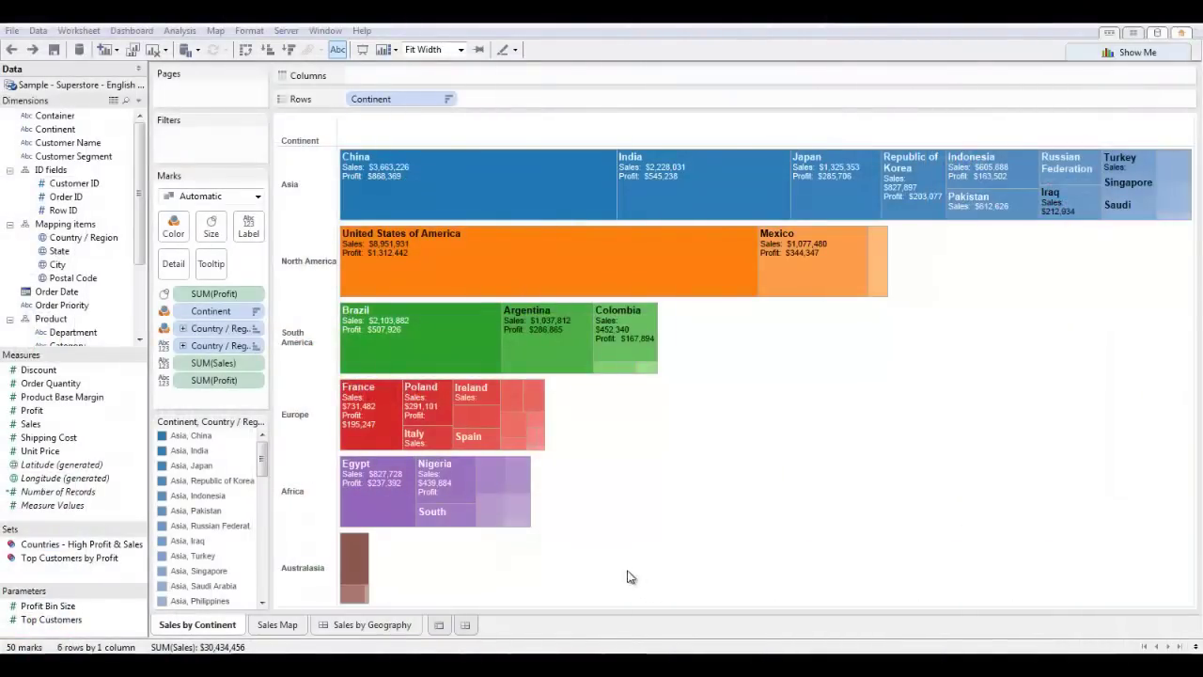
# - Tile the Sales by Continent treemap onto the Sales by Geography dashboard without its colour legend
pyautogui.click(380, 626)
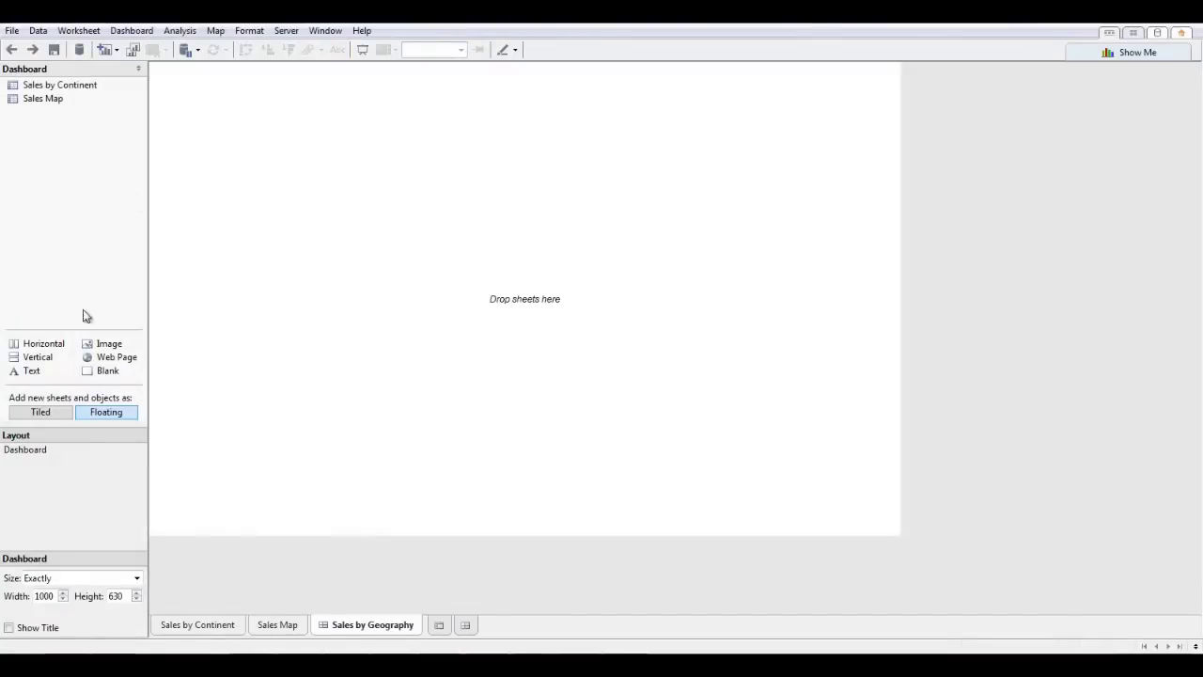
pyautogui.click(50, 411)
pyautogui.moveTo(55, 87); pyautogui.dragTo(272, 147)
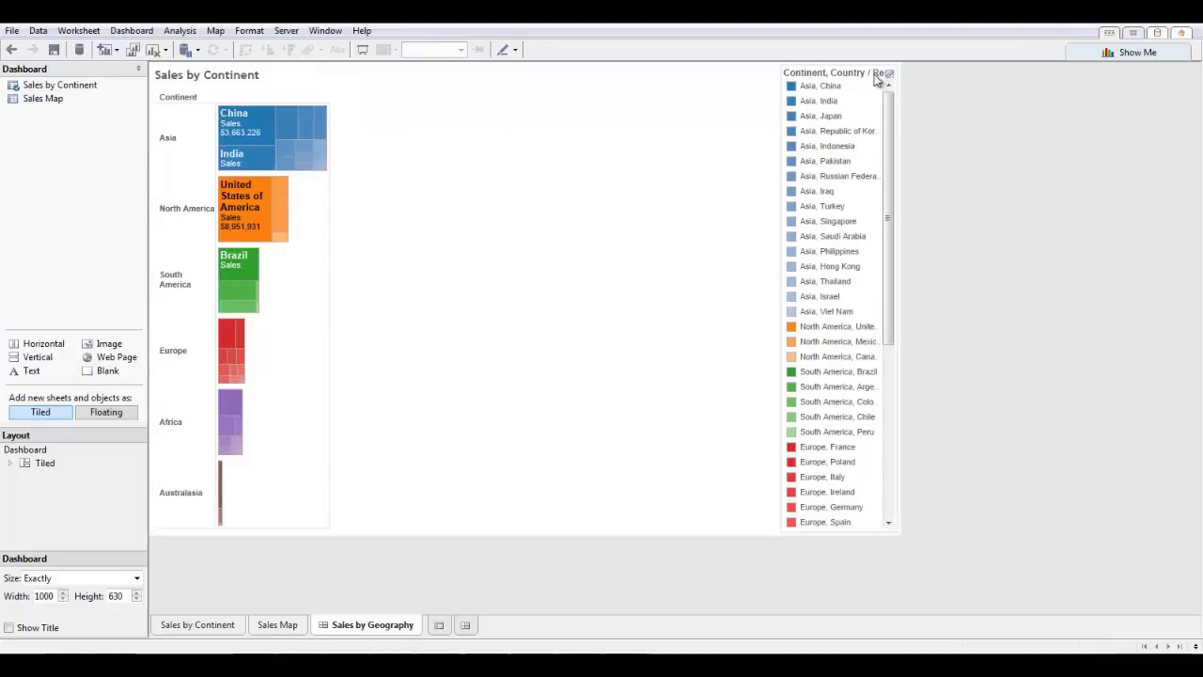
pyautogui.click(889, 73)
pyautogui.click(890, 67)
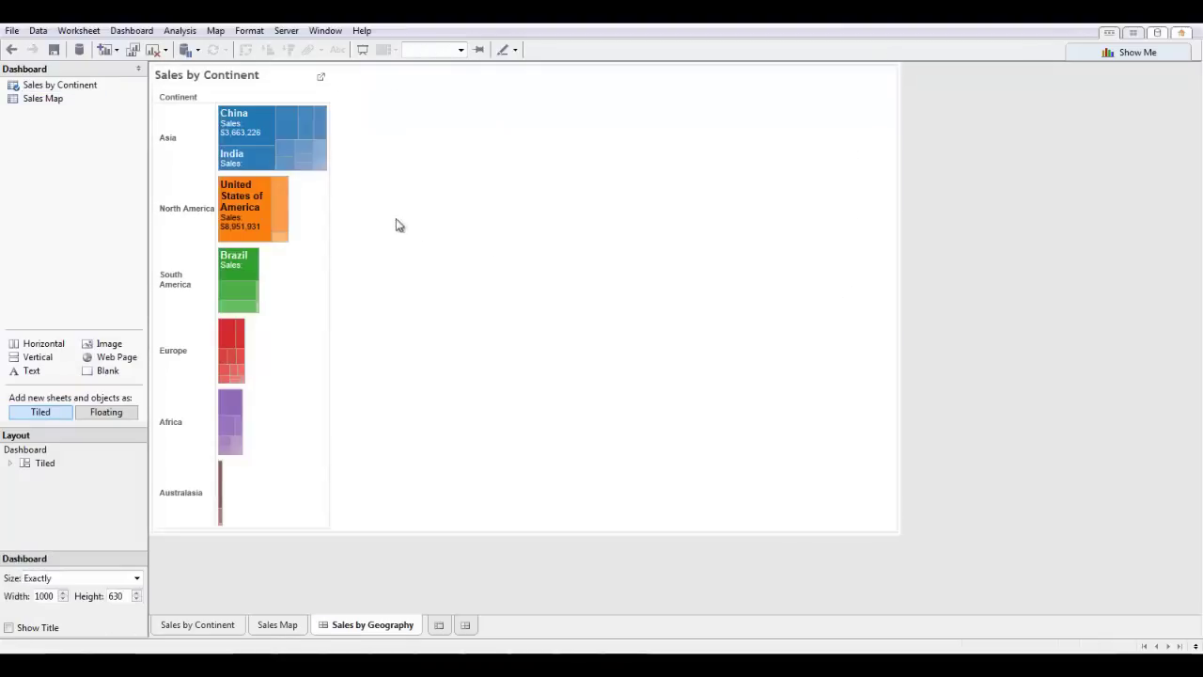
# - Set the dashboard treemap to Fit Width
pyautogui.click(405, 110)
pyautogui.click(461, 50)
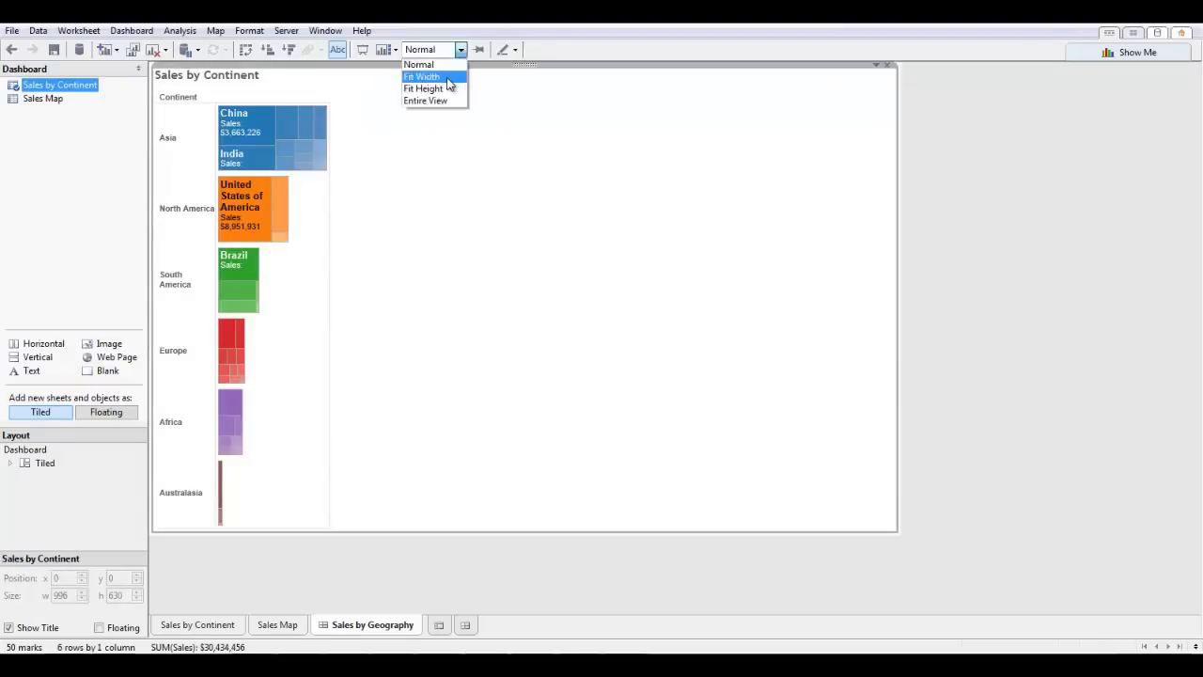
pyautogui.click(441, 74)
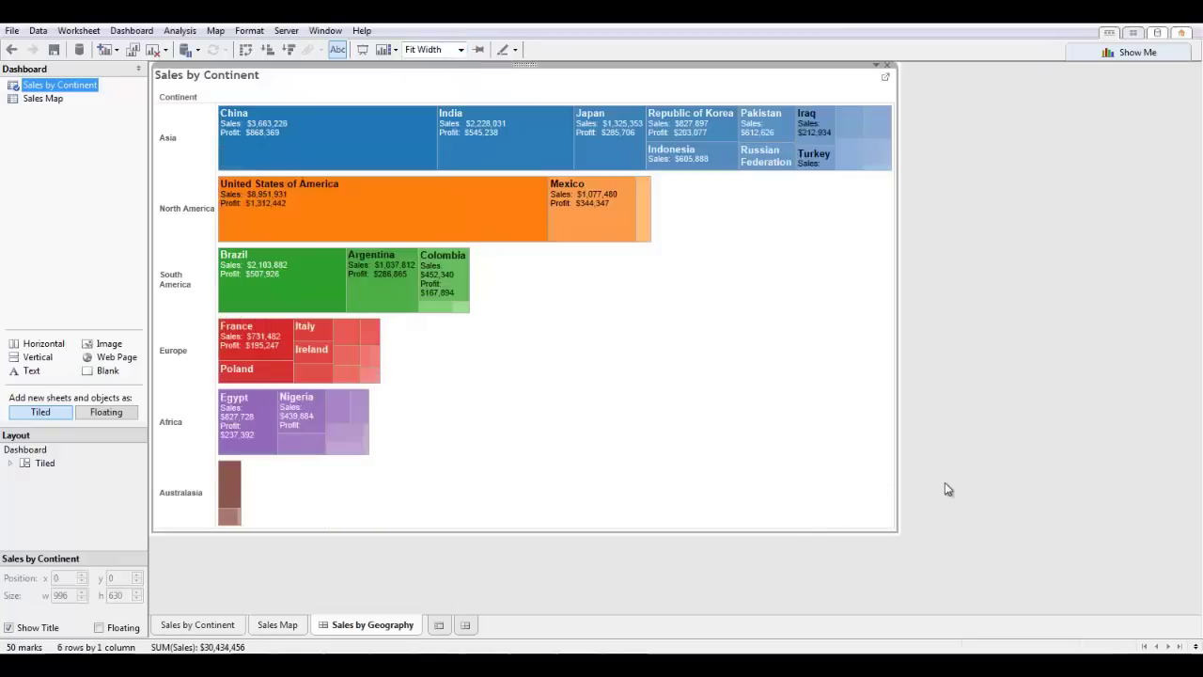
pyautogui.click(959, 486)
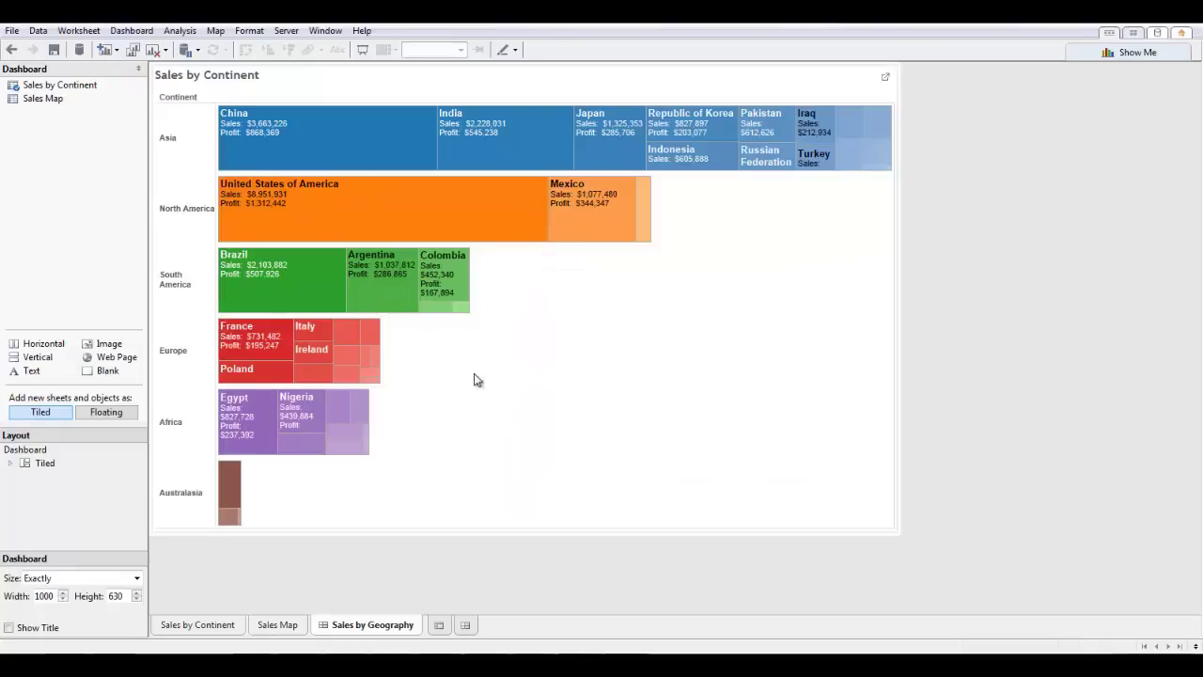
# - Add the Sales Map as a floating view and enlarge it to fill the empty lower-right area
pyautogui.moveTo(49, 105); pyautogui.dragTo(600, 398)
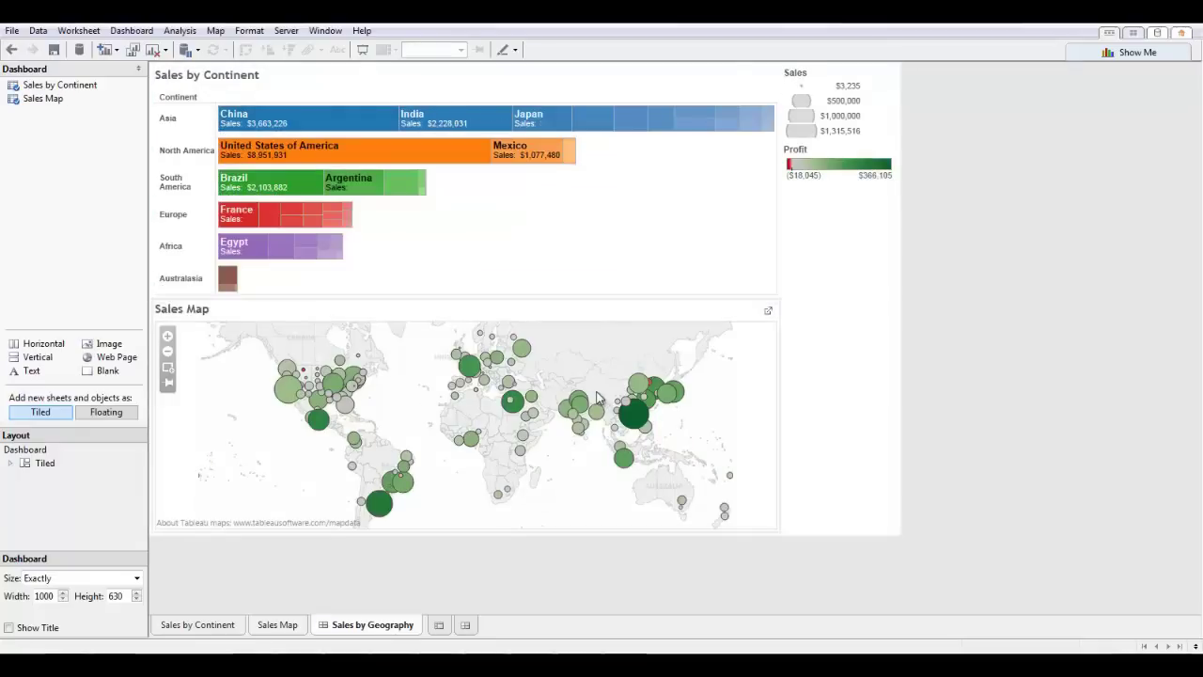
pyautogui.hotkey('ctrl', 'z')
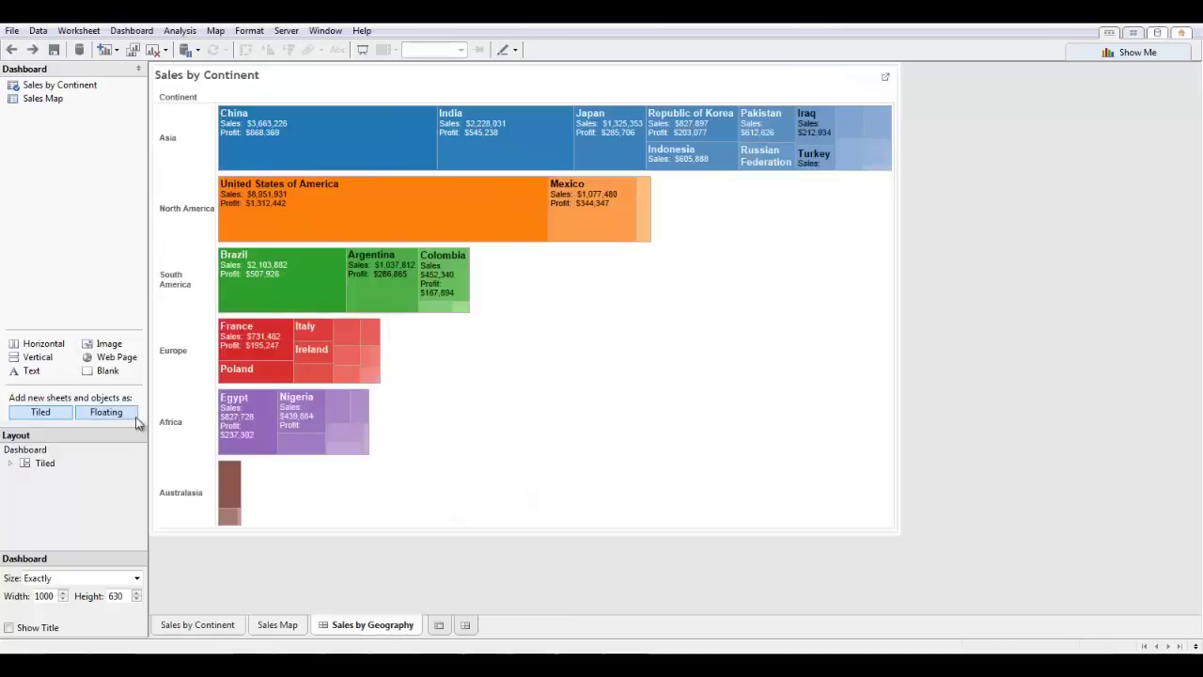
pyautogui.click(132, 415)
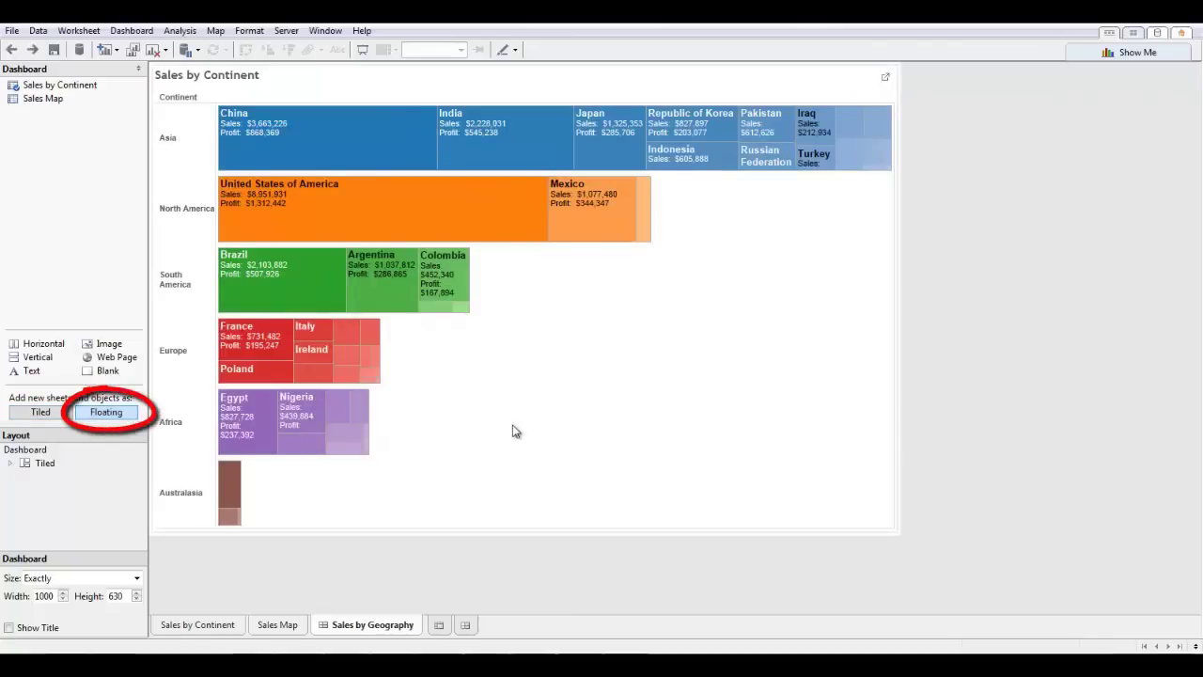
pyautogui.moveTo(49, 98); pyautogui.dragTo(526, 267)
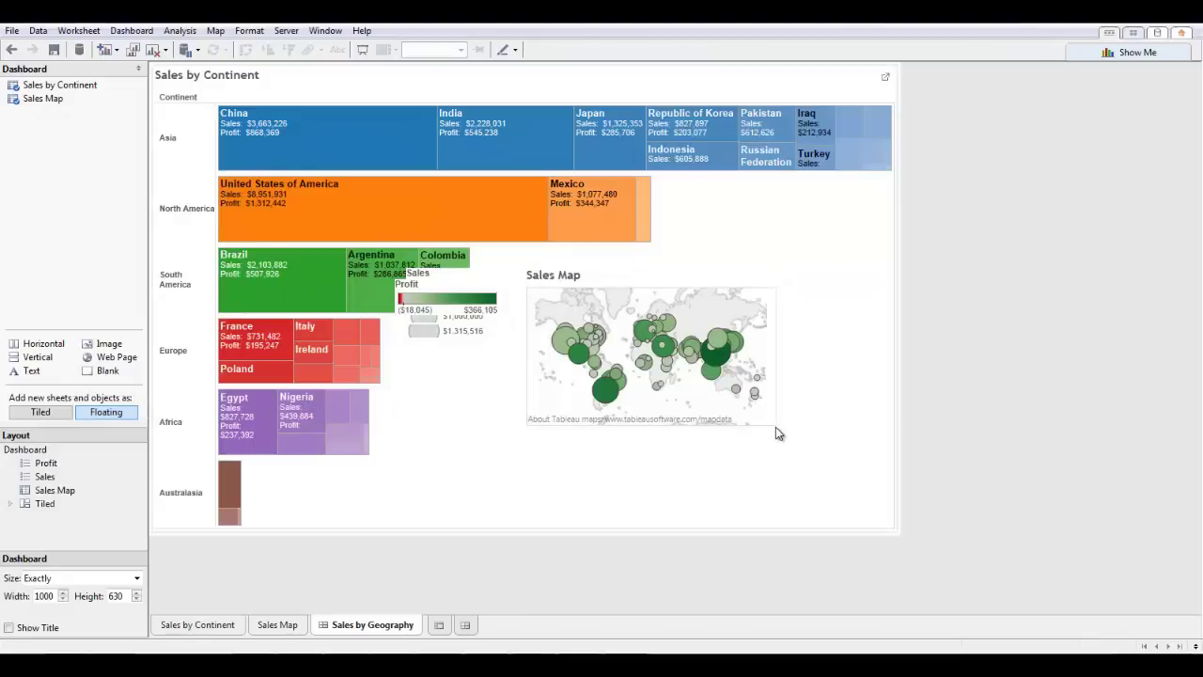
pyautogui.click(773, 421)
pyautogui.moveTo(775, 425); pyautogui.dragTo(860, 510)
# - Remove the map's Profit and Sales legends
pyautogui.click(497, 280)
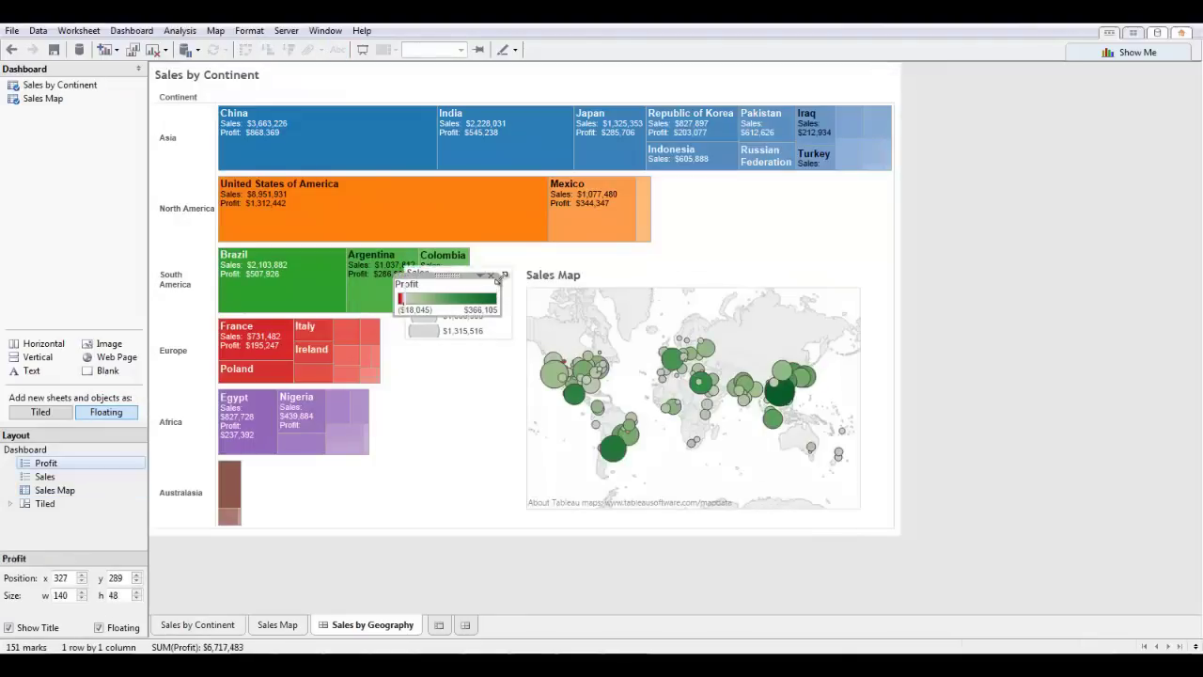
pyautogui.click(492, 276)
pyautogui.click(501, 272)
pyautogui.click(504, 268)
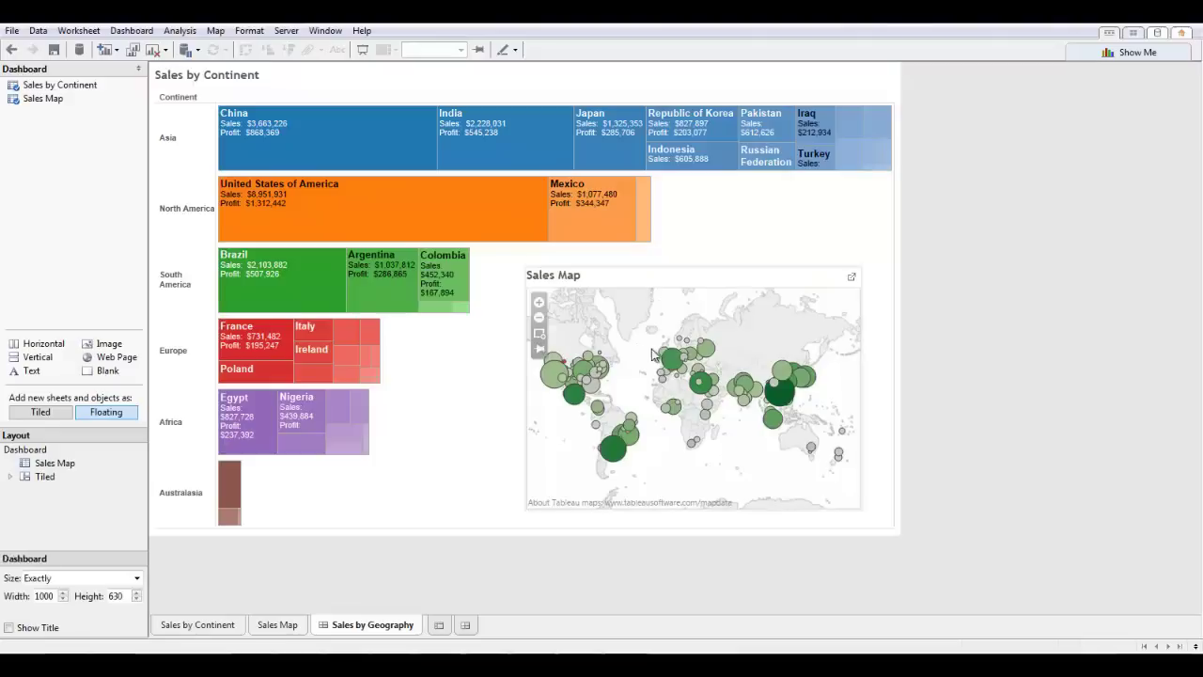
pyautogui.click(512, 416)
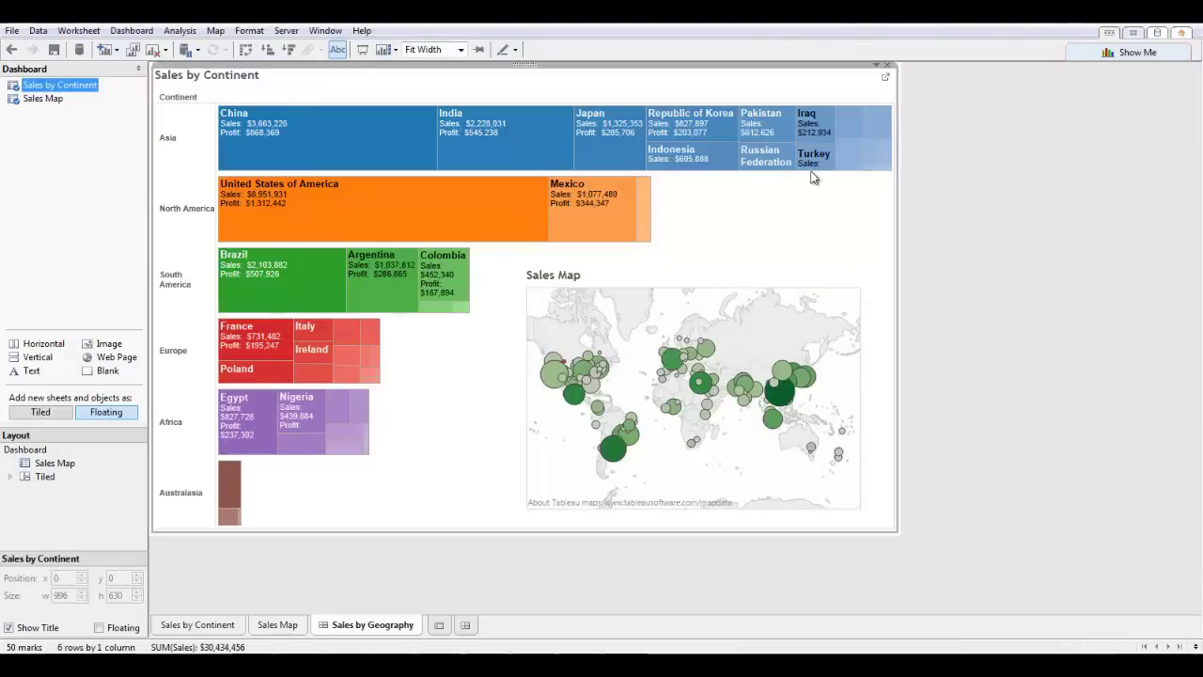
# - Use the treemap as a filter and select North America to narrow the map
pyautogui.click(875, 66)
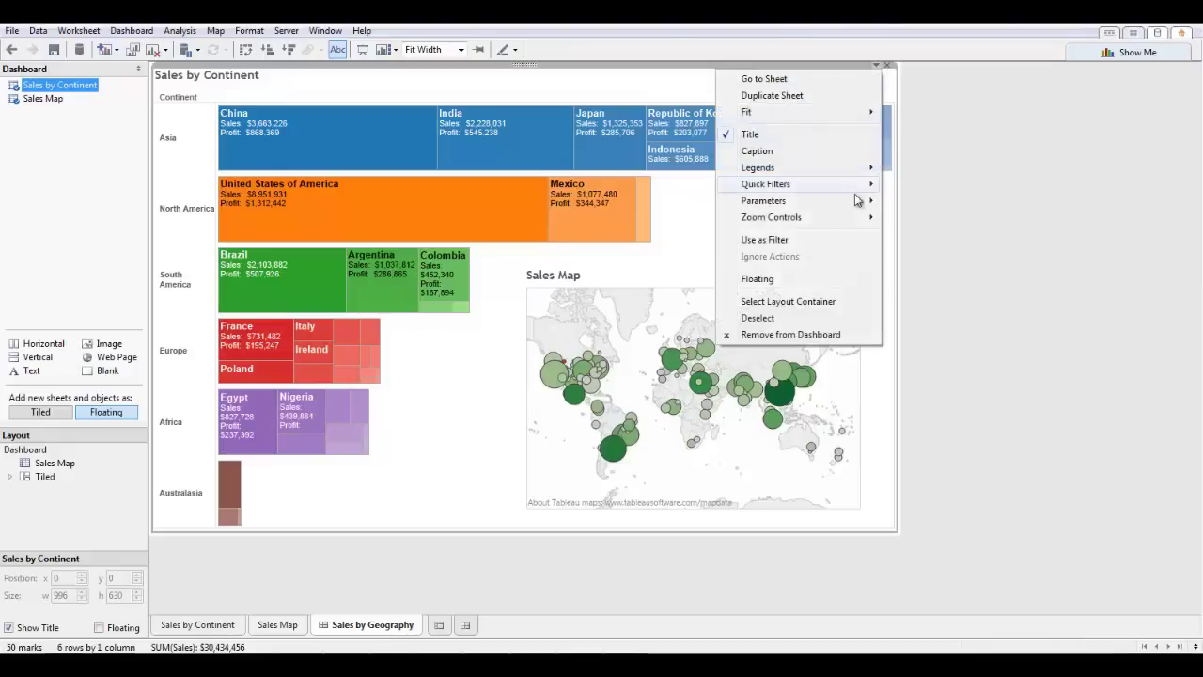
pyautogui.click(810, 243)
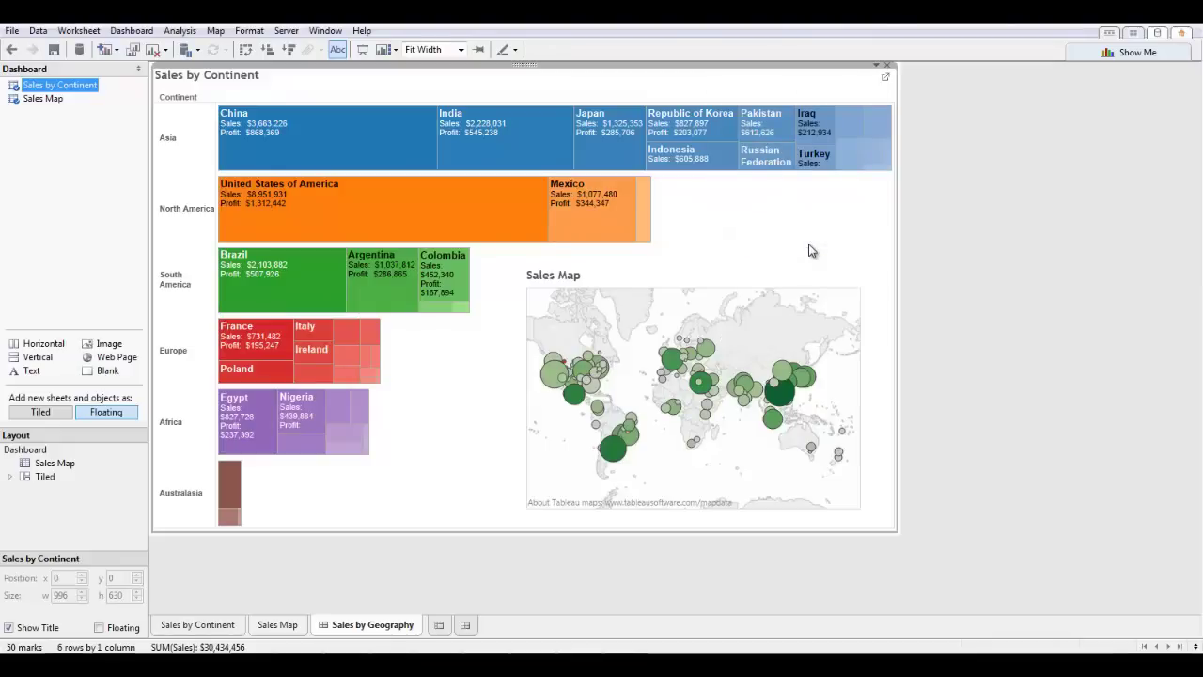
pyautogui.click(193, 212)
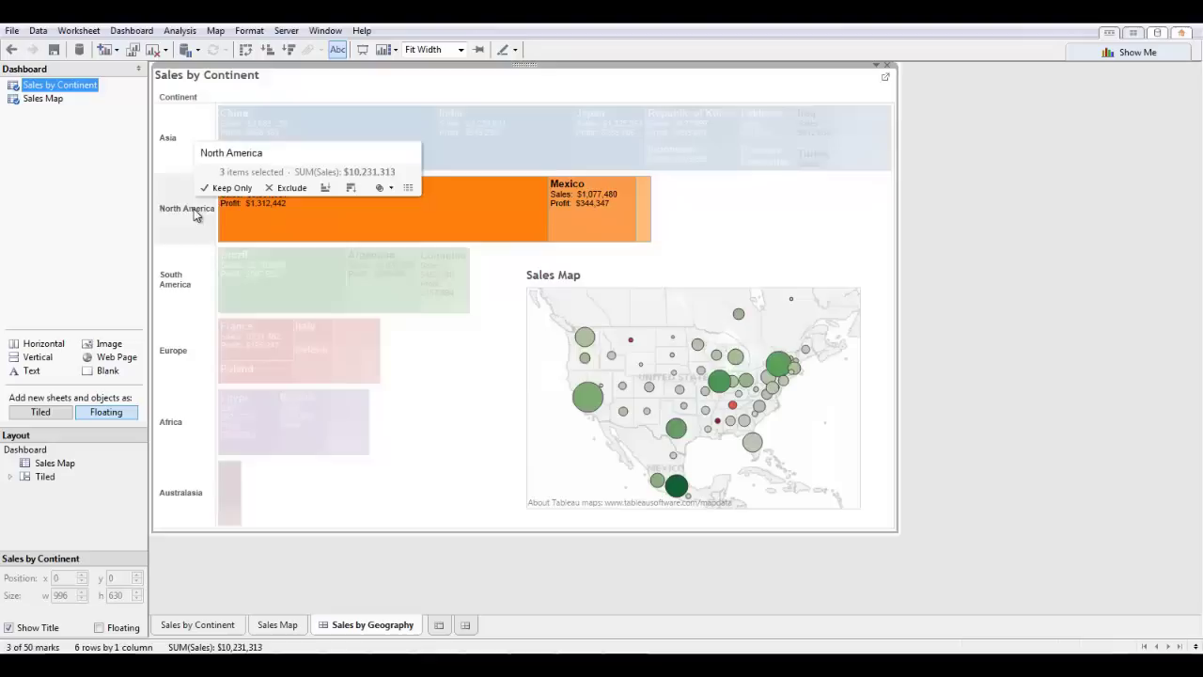